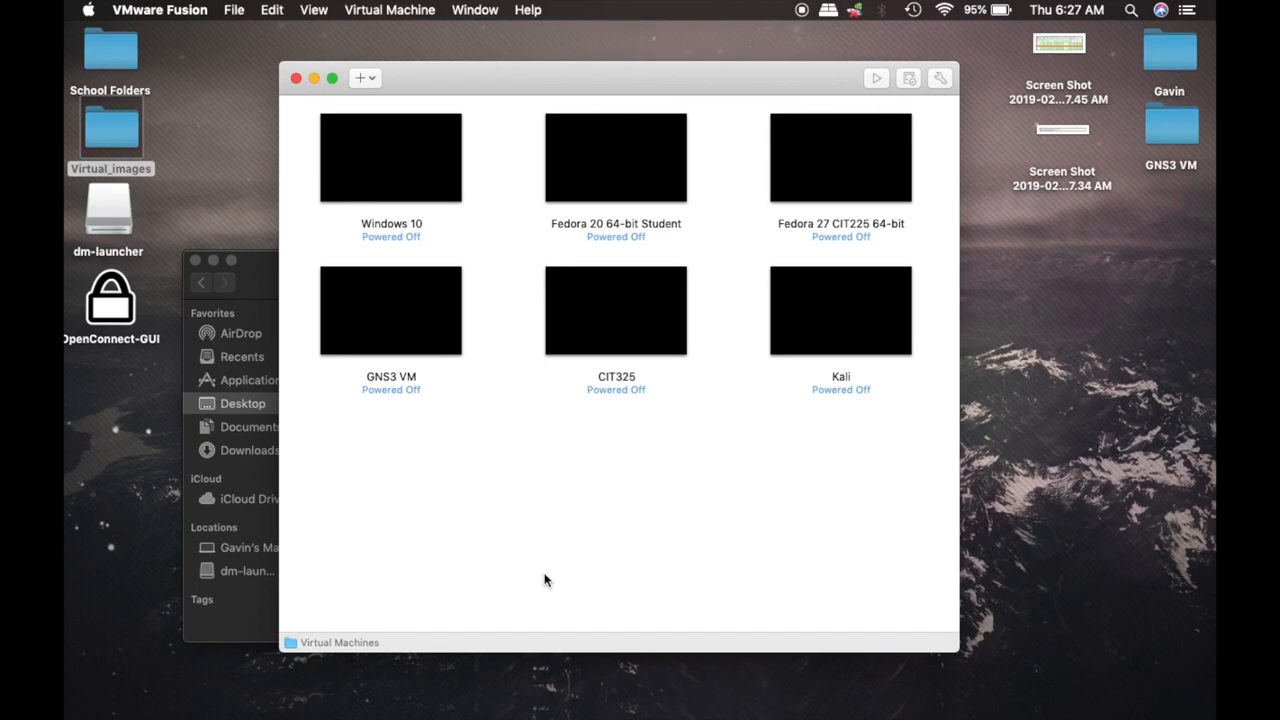
Browse the library's Windows 10, Kali, CIT325 and GNS3 VM machines, then move the library window
left_click(378, 161)
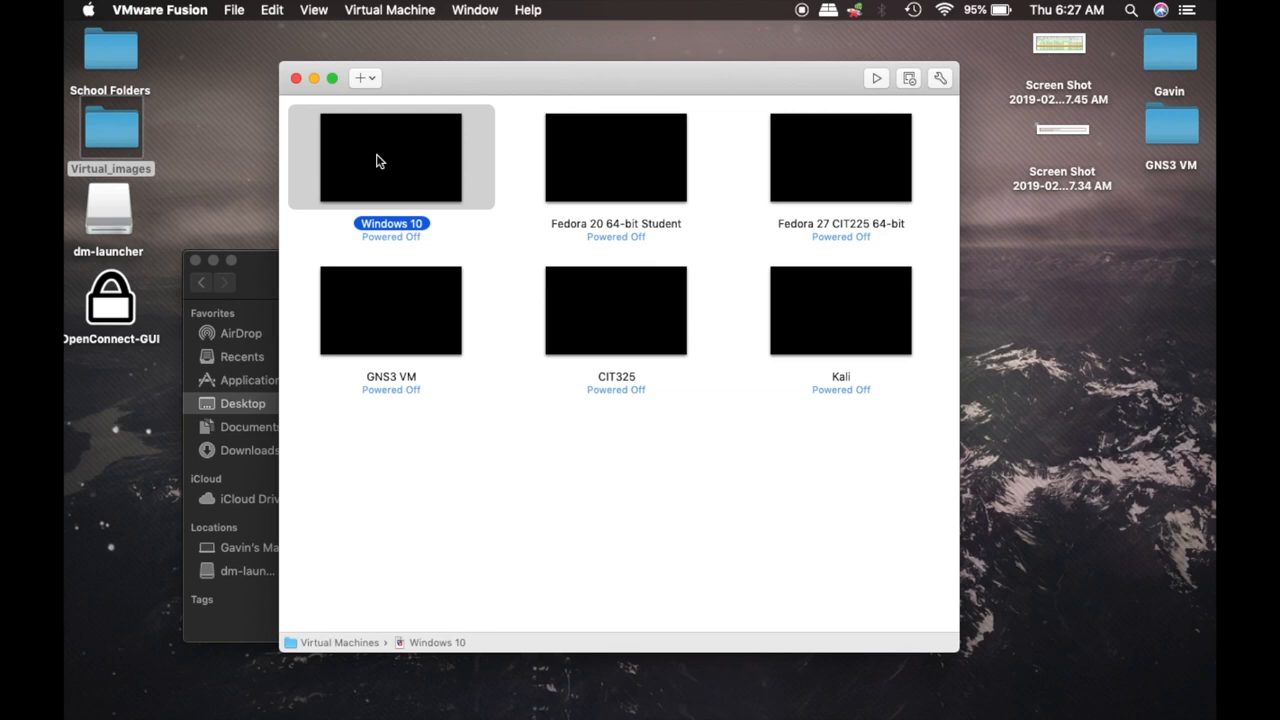
left_click(829, 280)
left_click(655, 314)
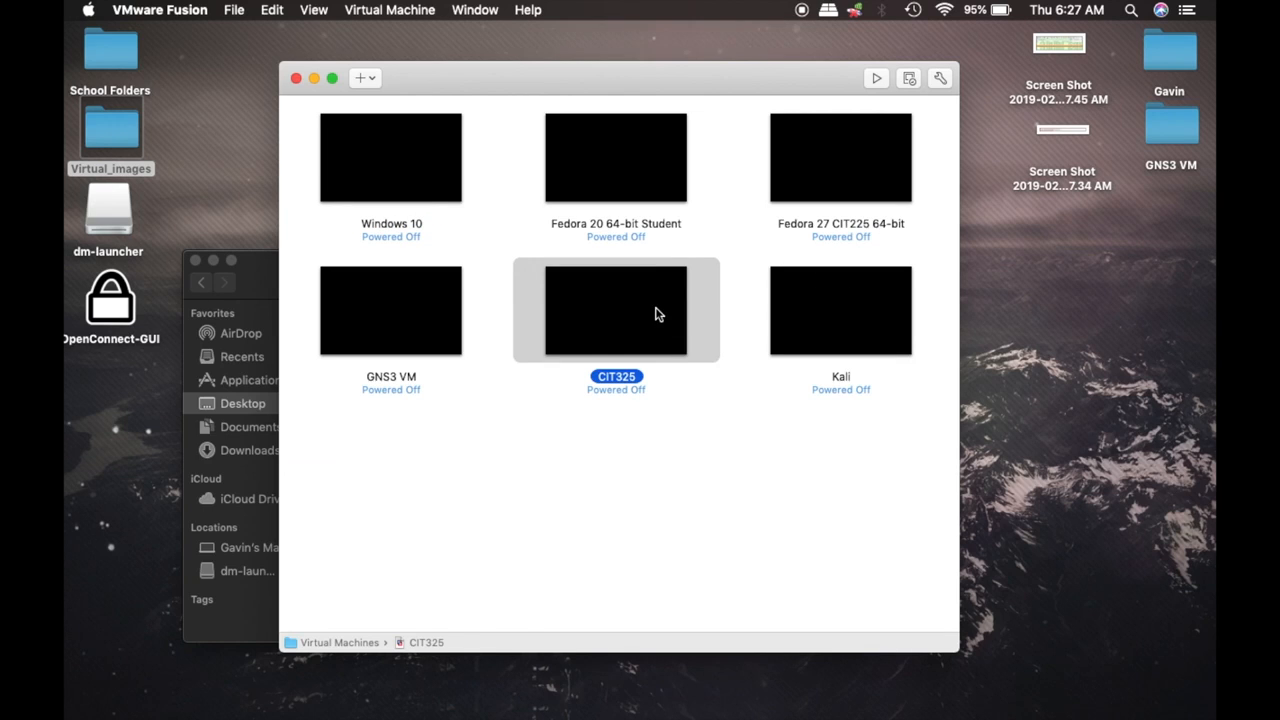
left_click(385, 330)
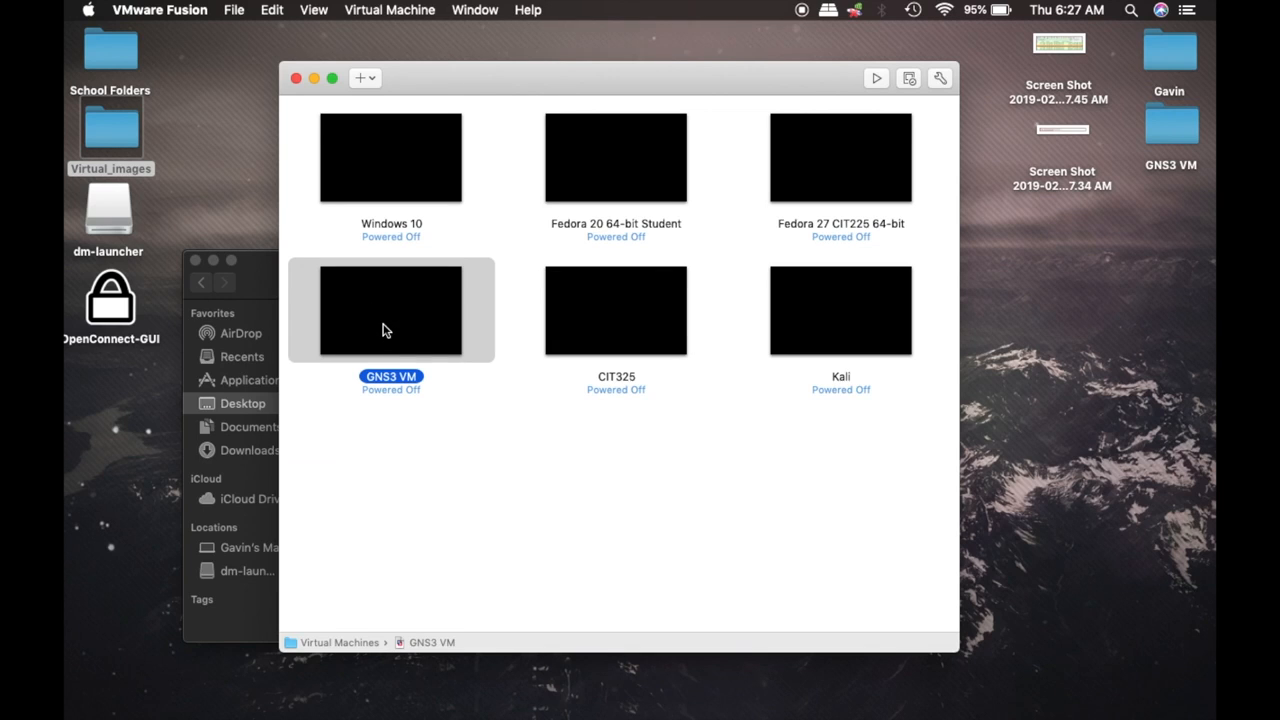
left_click(652, 492)
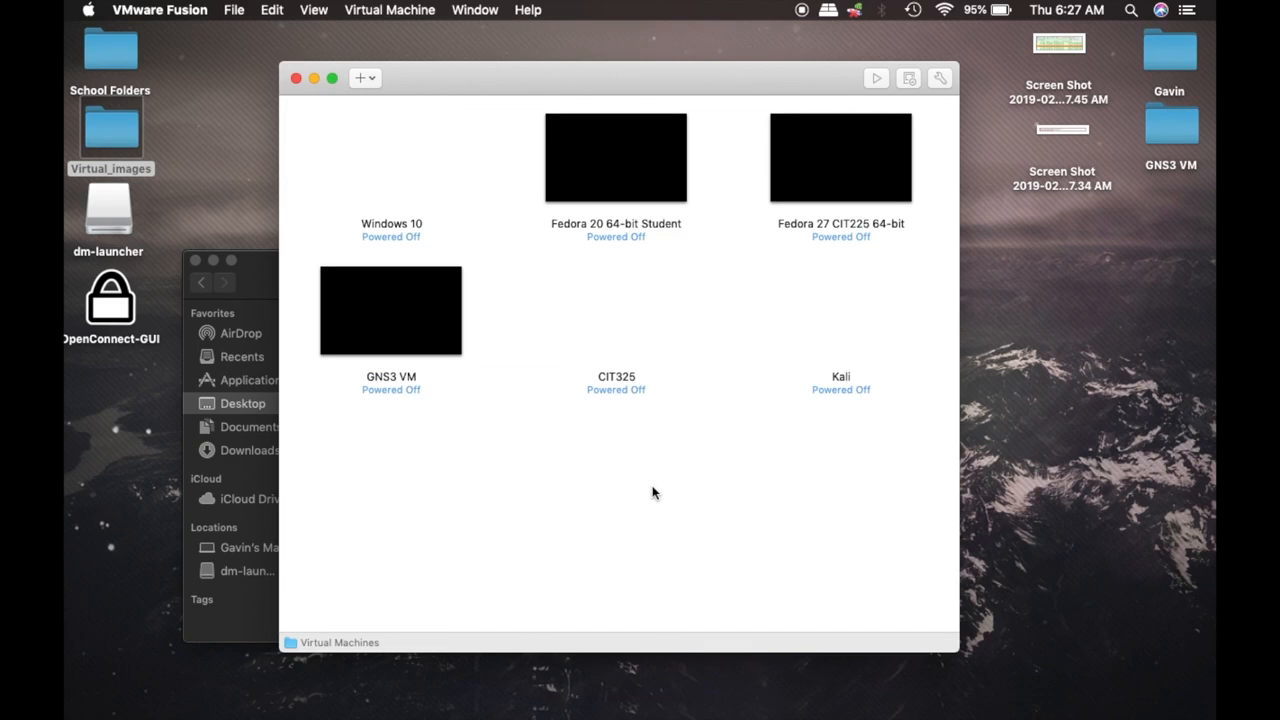
left_click_drag(432, 90, 455, 64)
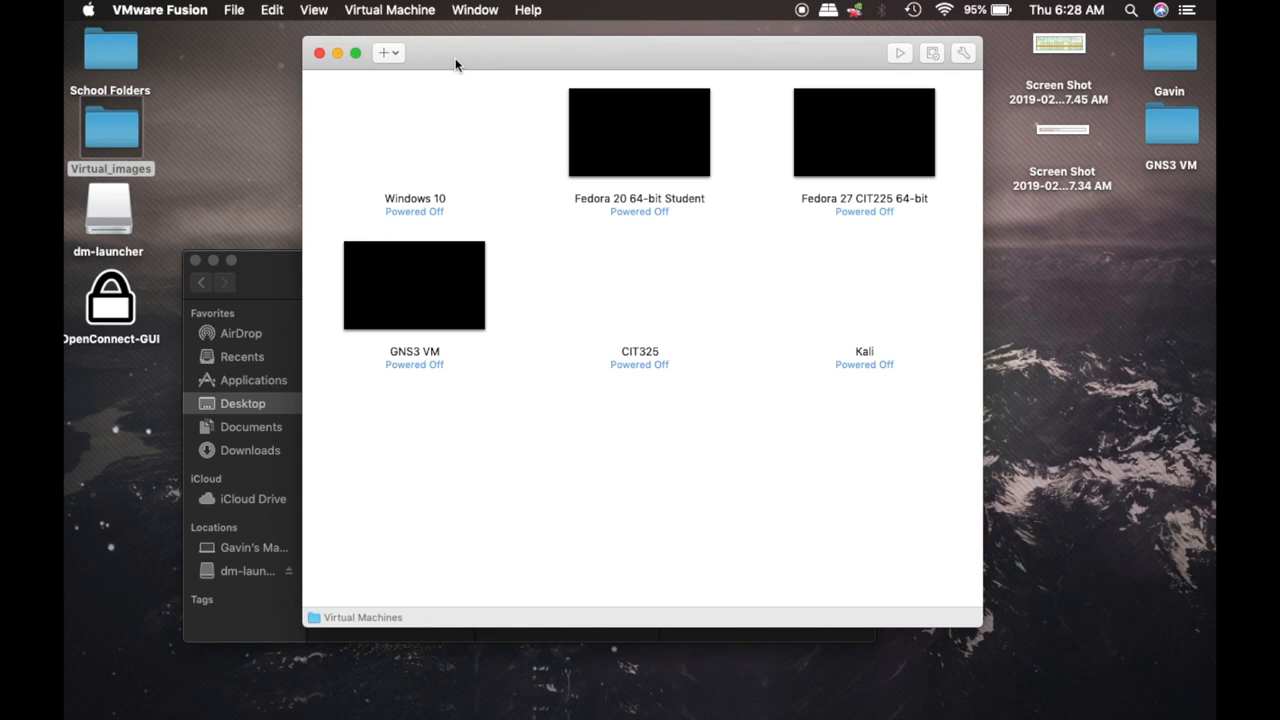
Create a new virtual machine from Fedora-Live-Desktop-x86_64-20-1.iso and reach the Finish summary
left_click(400, 55)
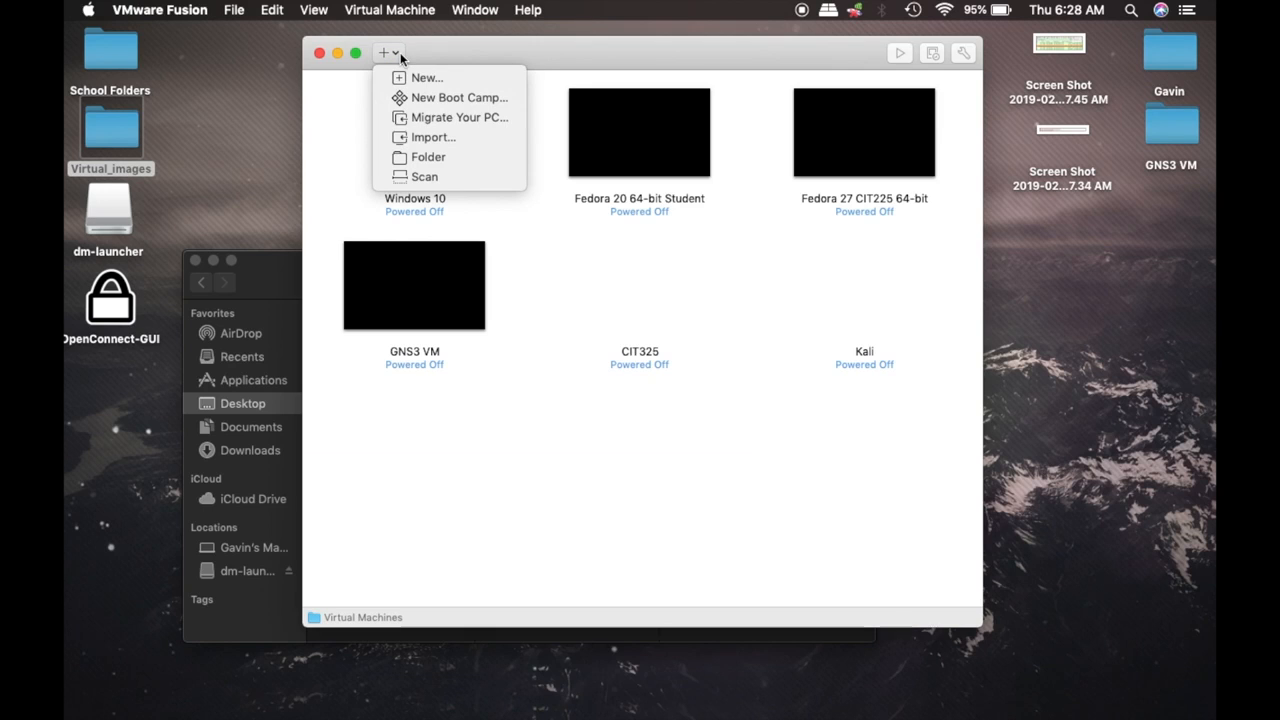
left_click(443, 79)
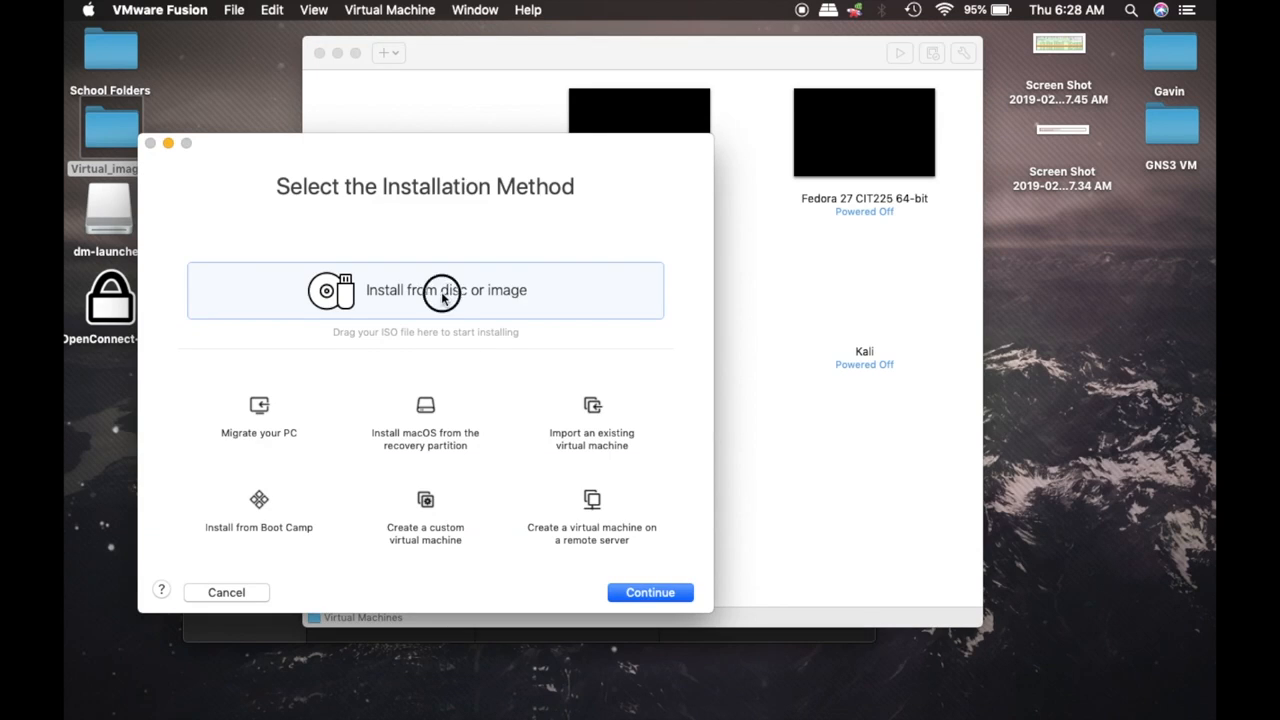
left_click(630, 597)
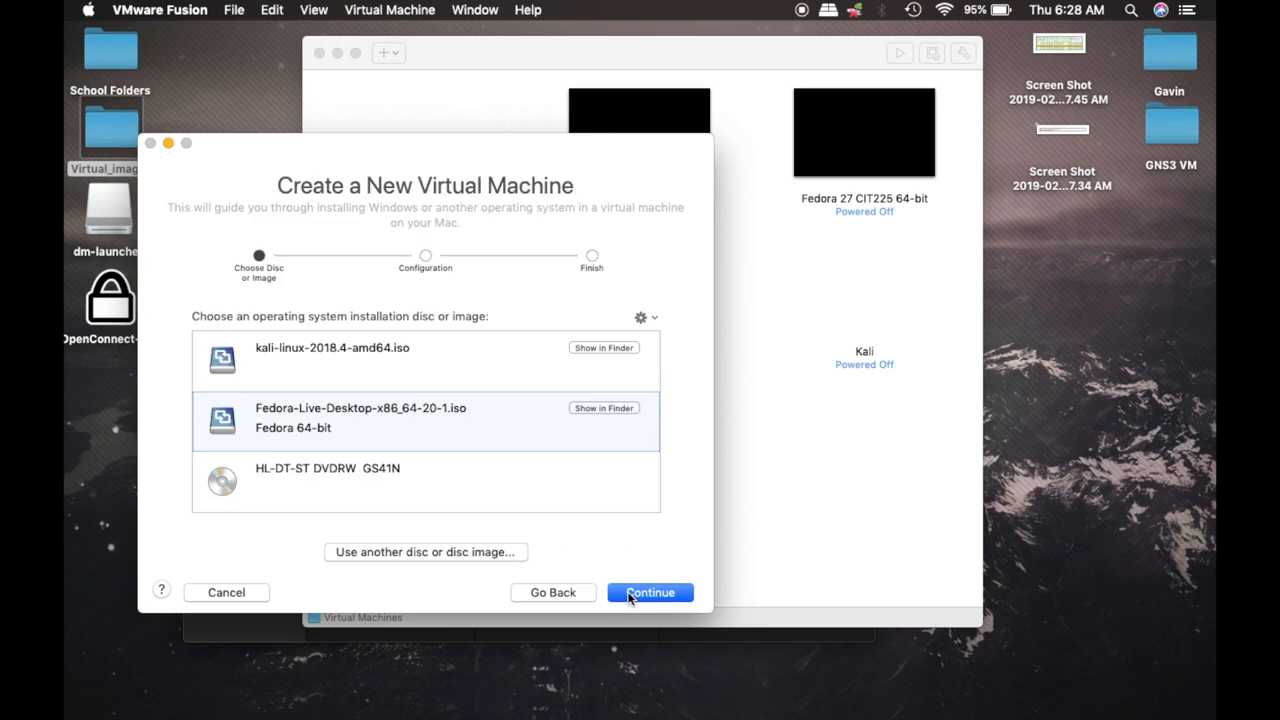
left_click(372, 553)
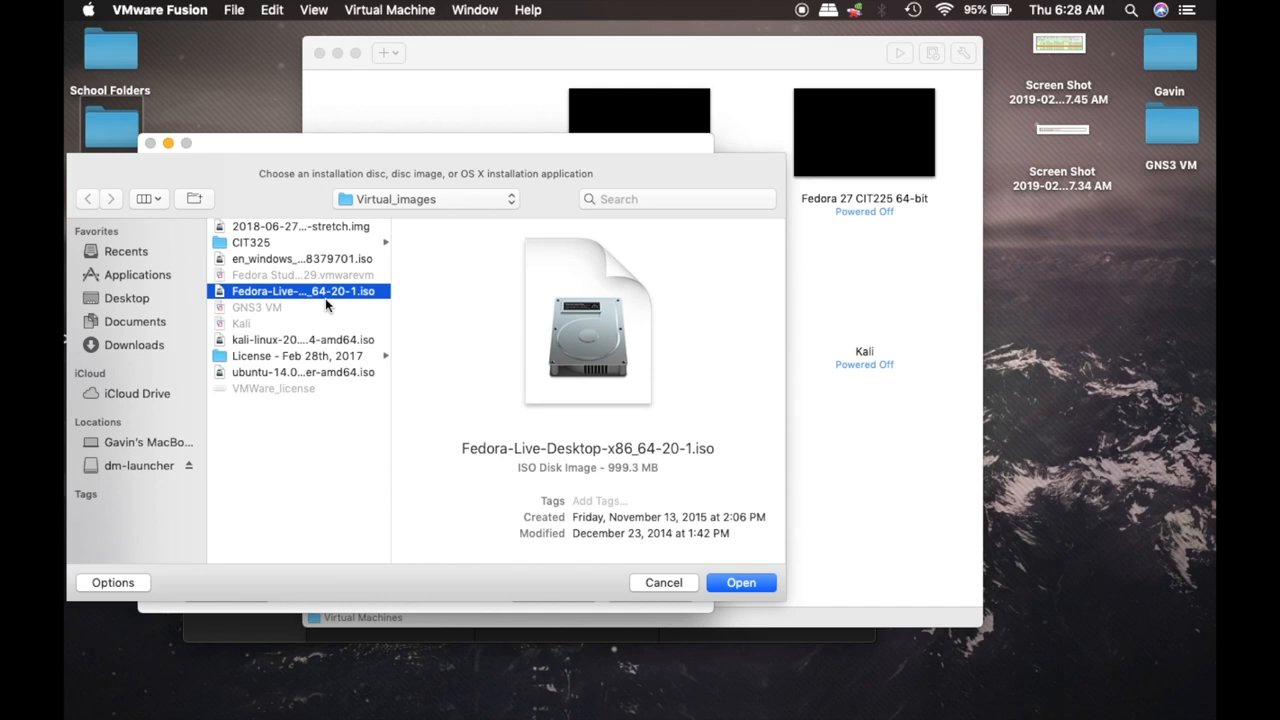
left_click(746, 580)
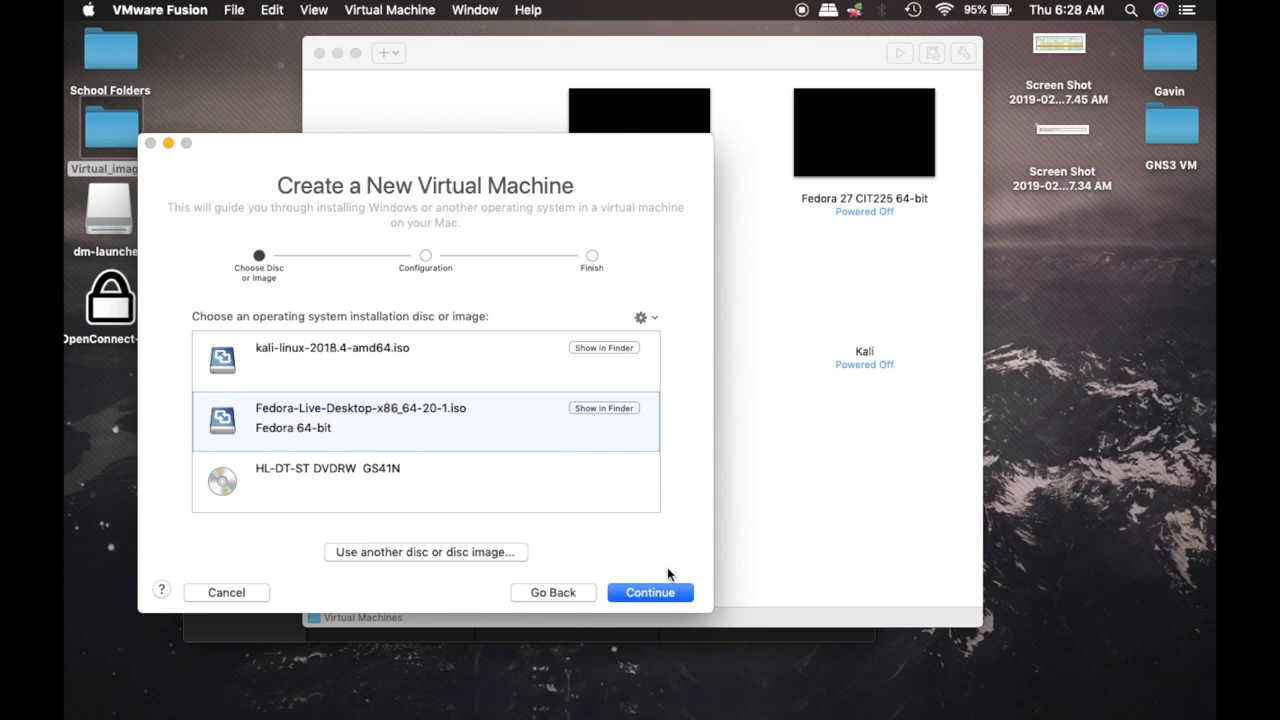
left_click(643, 596)
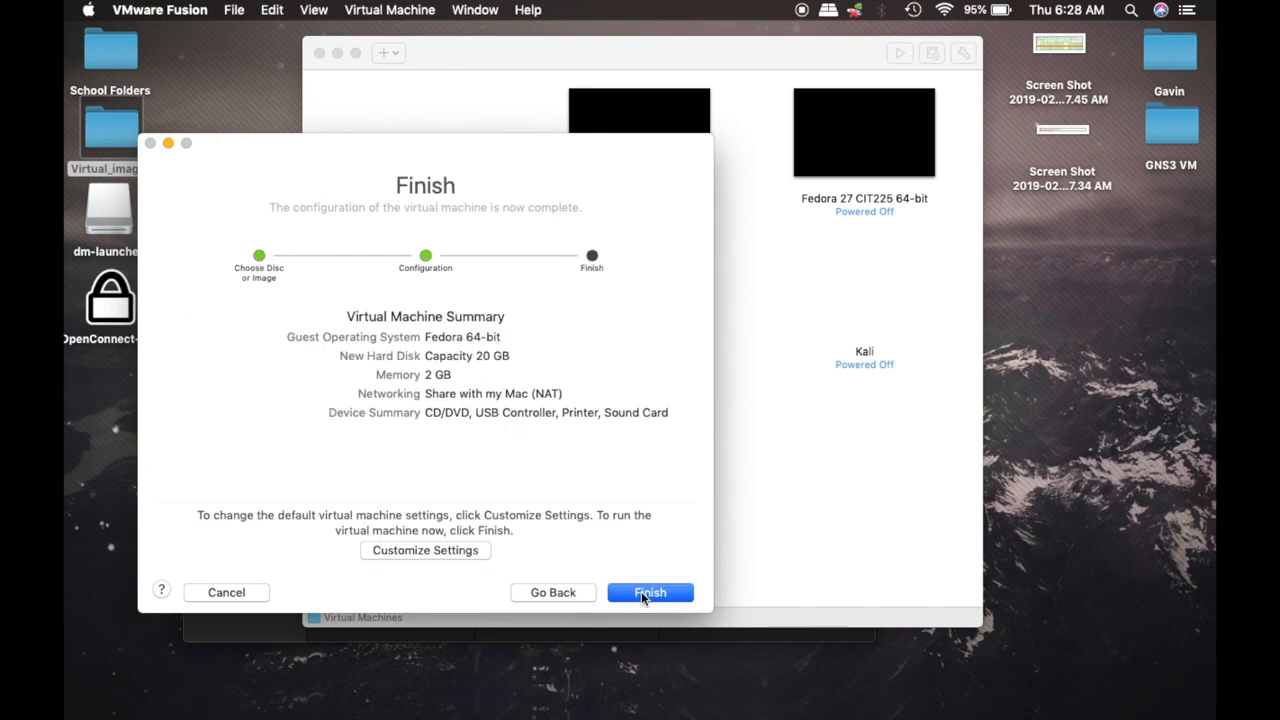
Use Customize Settings to save the Fedora machine as 'Test for Video'
left_click(437, 553)
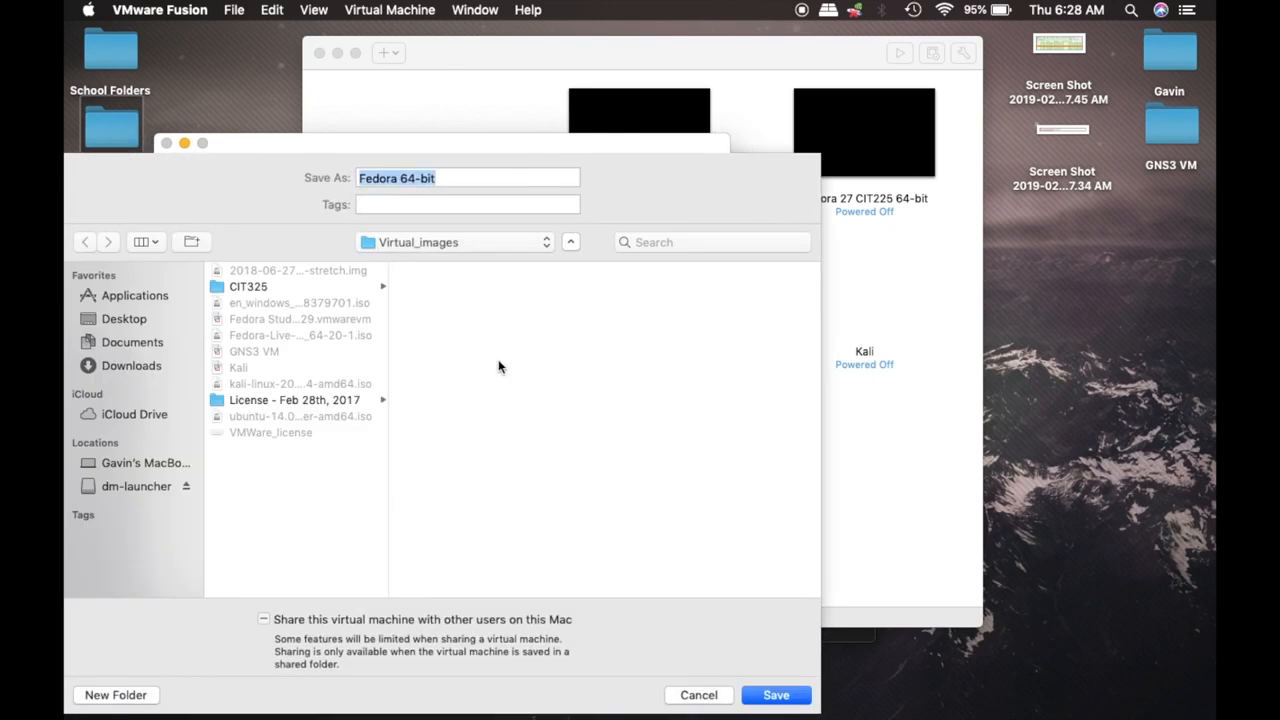
left_click_drag(520, 143, 724, 92)
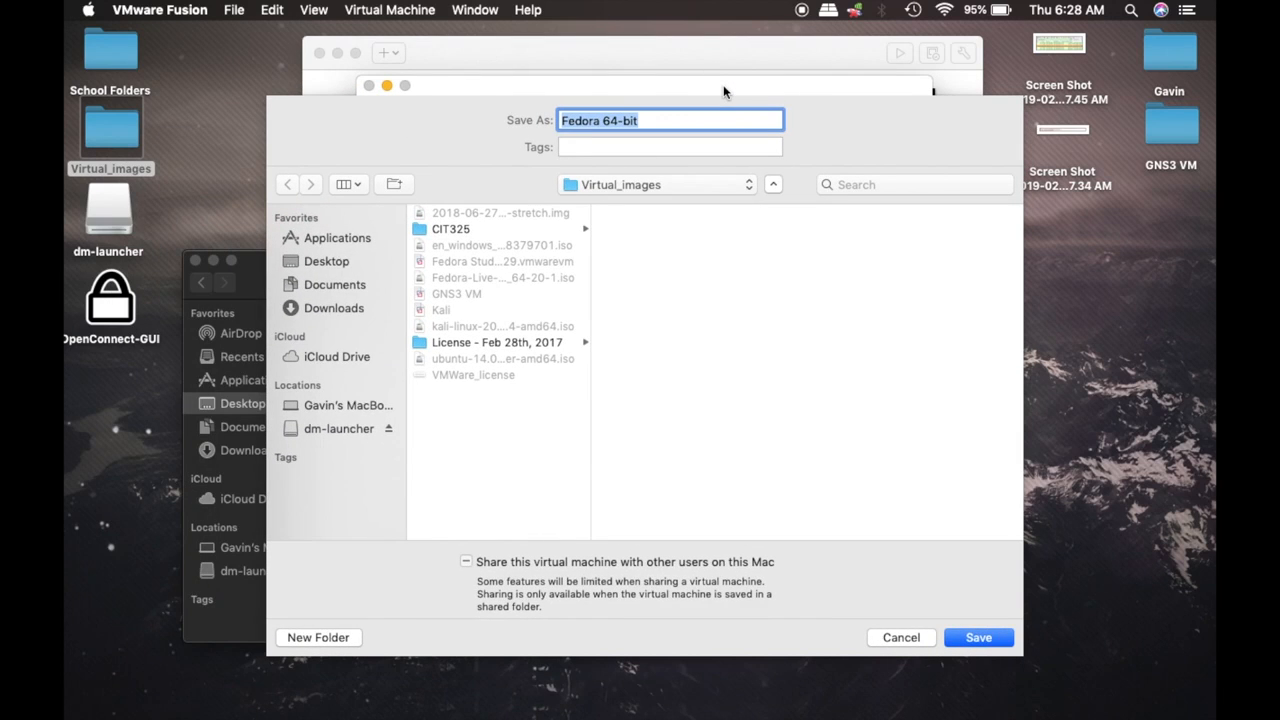
left_click(894, 638)
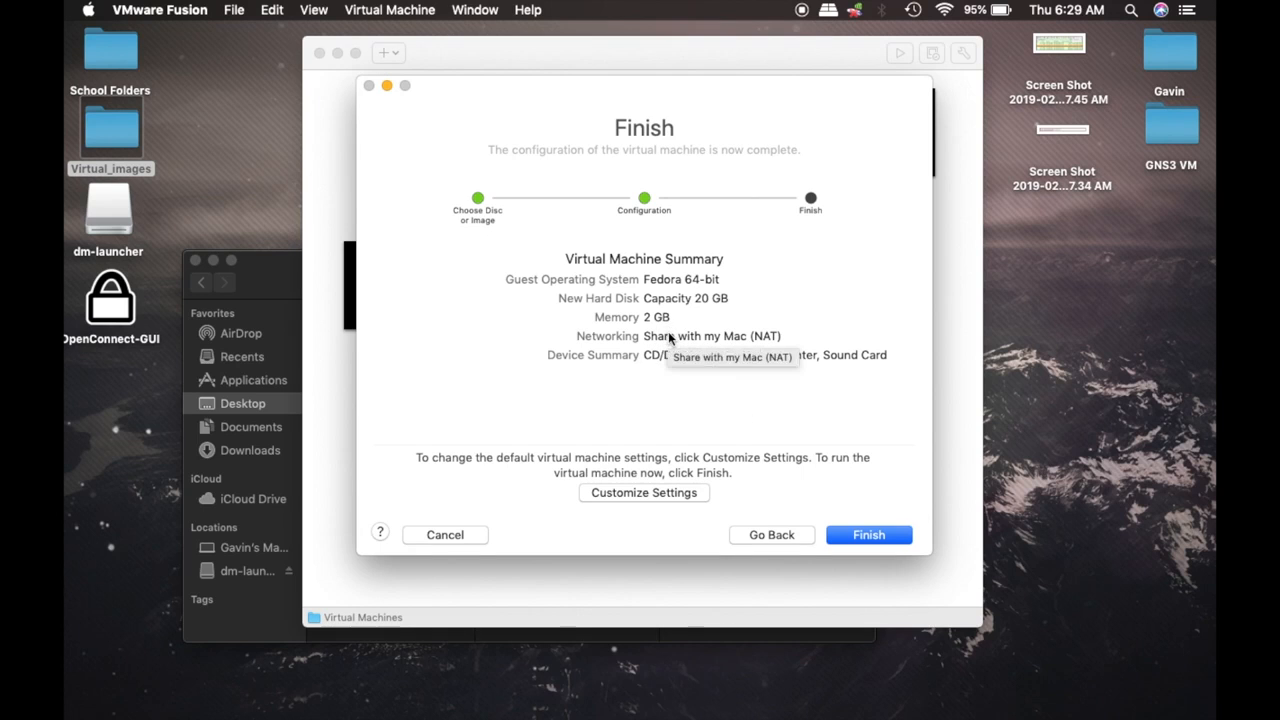
left_click(665, 493)
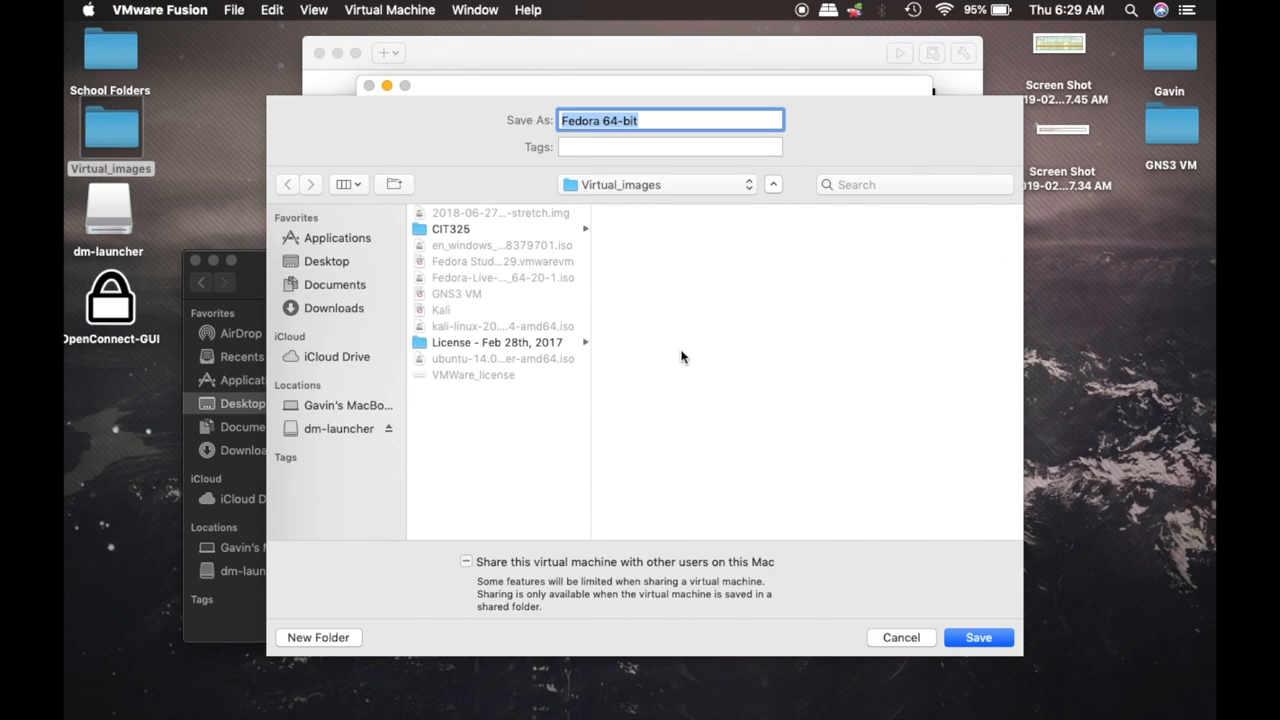
type("Test for V")
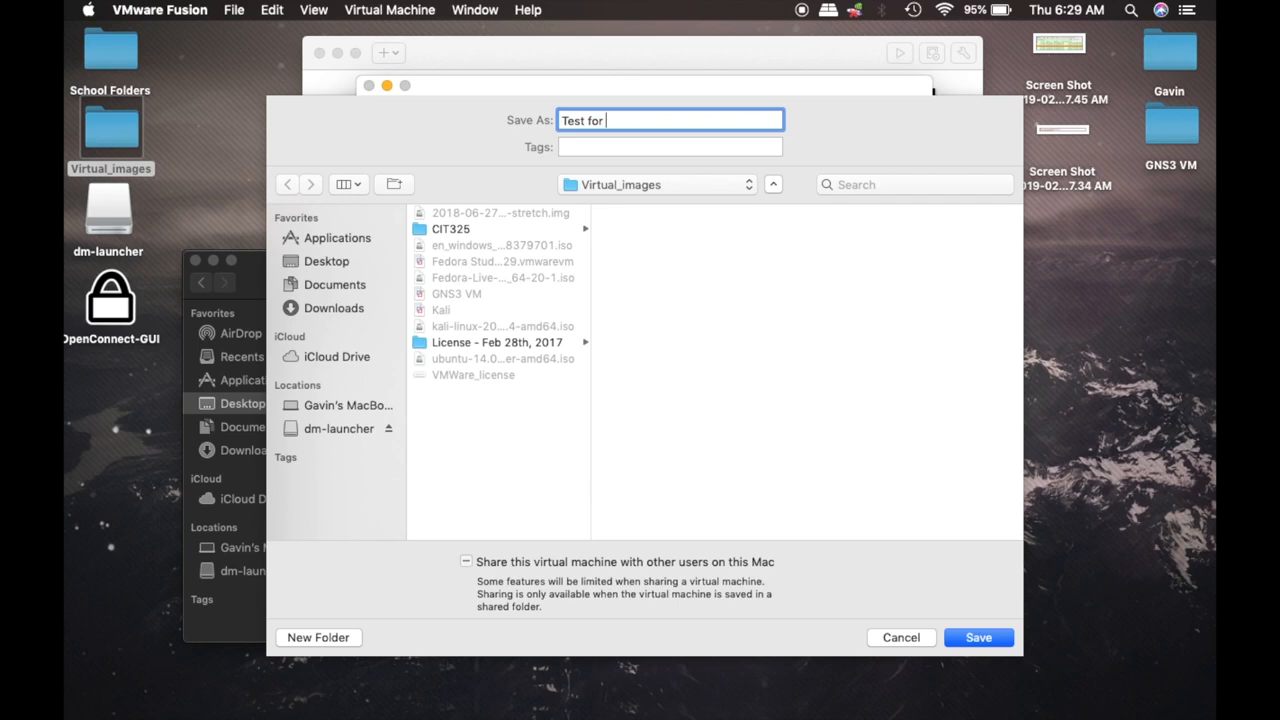
type("ideo")
left_click(958, 636)
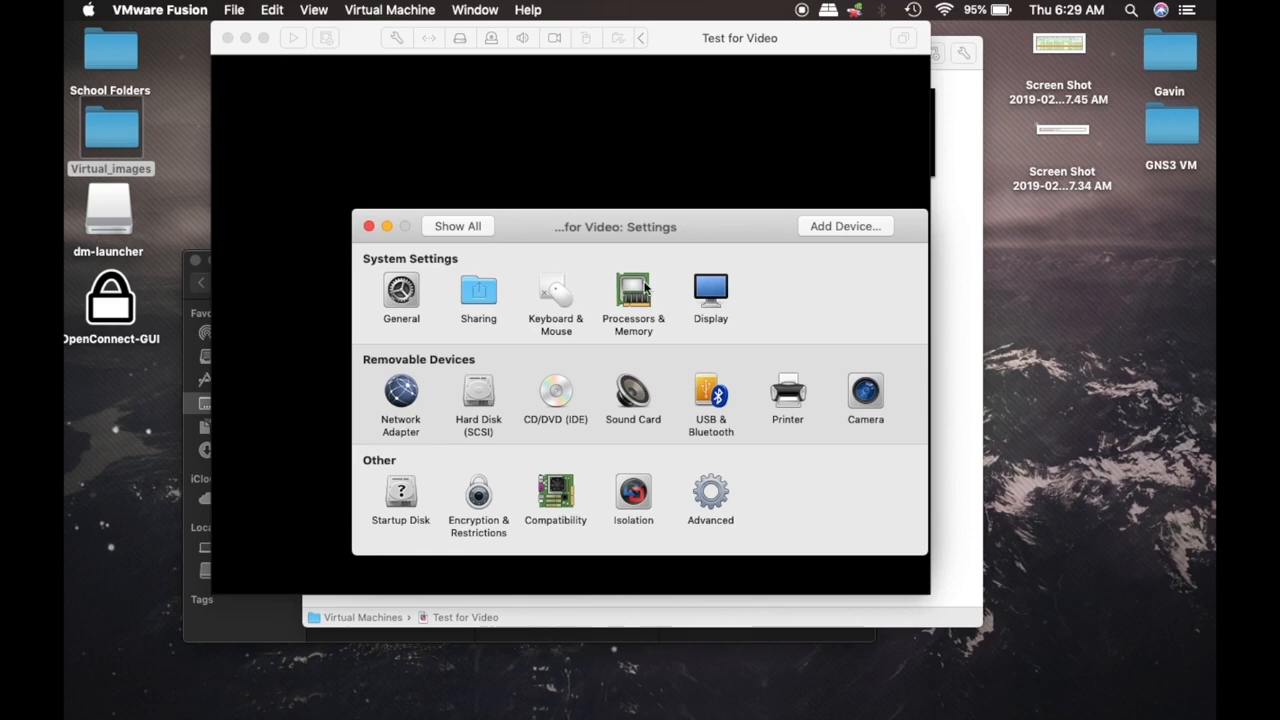
In Processors & Memory, choose 2 processor cores and enter 5000 MB of memory
left_click(633, 288)
left_click(468, 225)
left_click(628, 291)
left_click(485, 303)
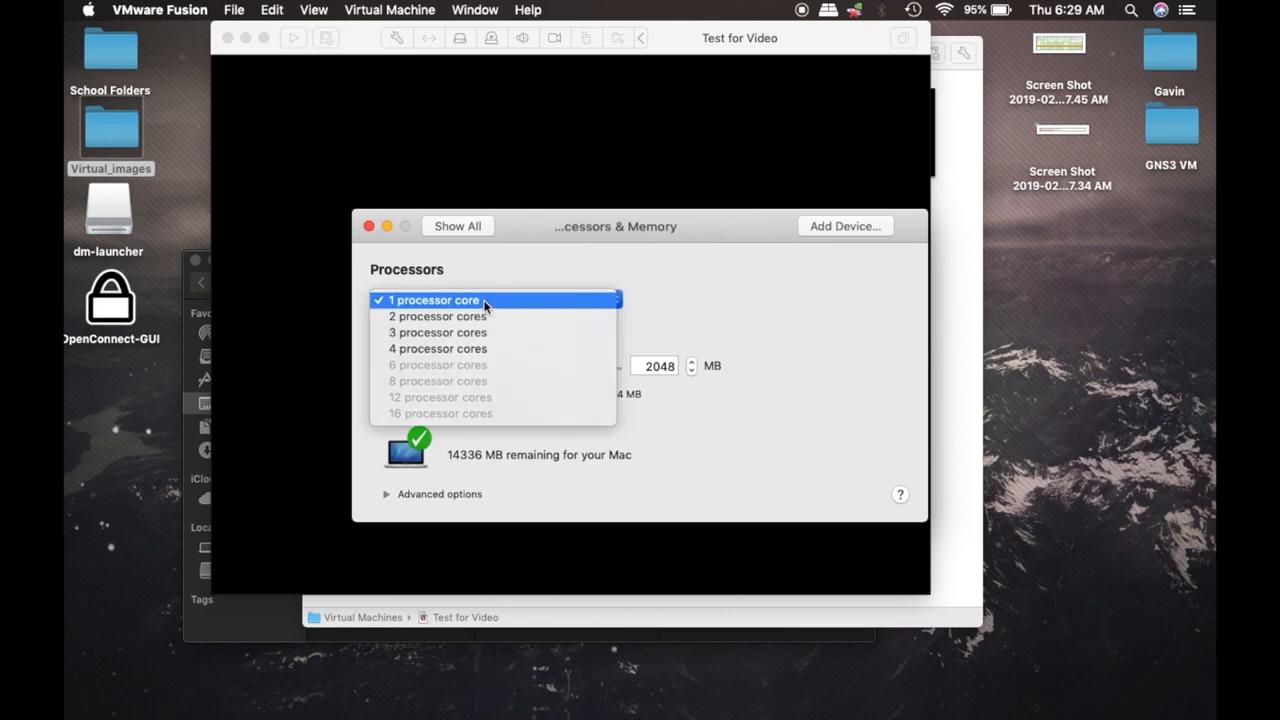
left_click(476, 317)
double_click(638, 365)
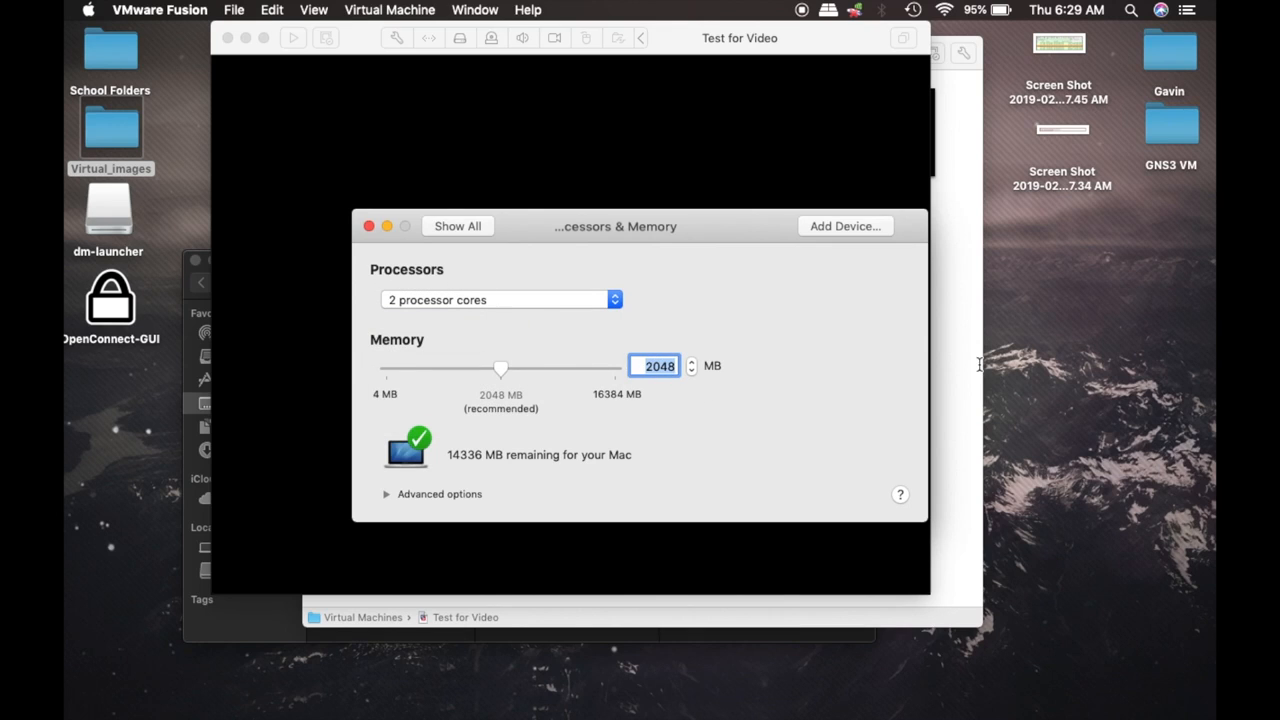
type("5000")
key("Return")
left_click(469, 222)
left_click(640, 295)
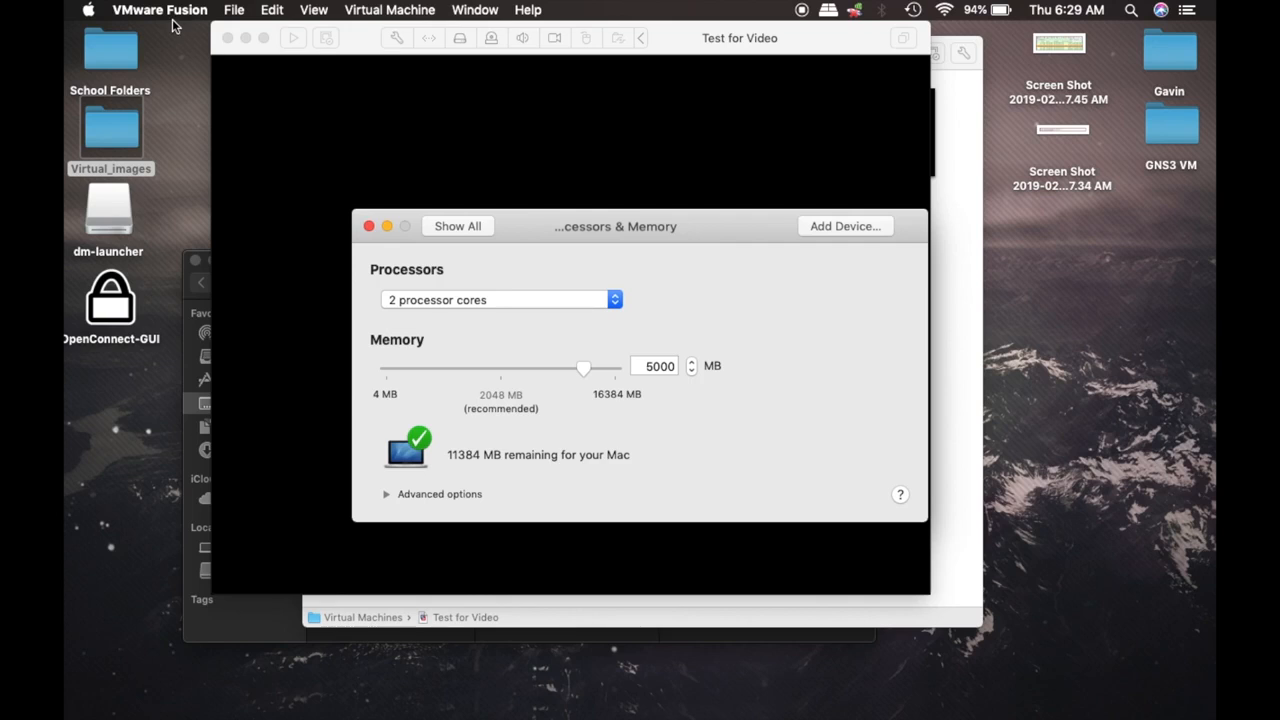
left_click(87, 8)
In About This Mac, highlight the 2.9 GHz Intel Core i7 processor, view Storage, then close it
left_click(86, 31)
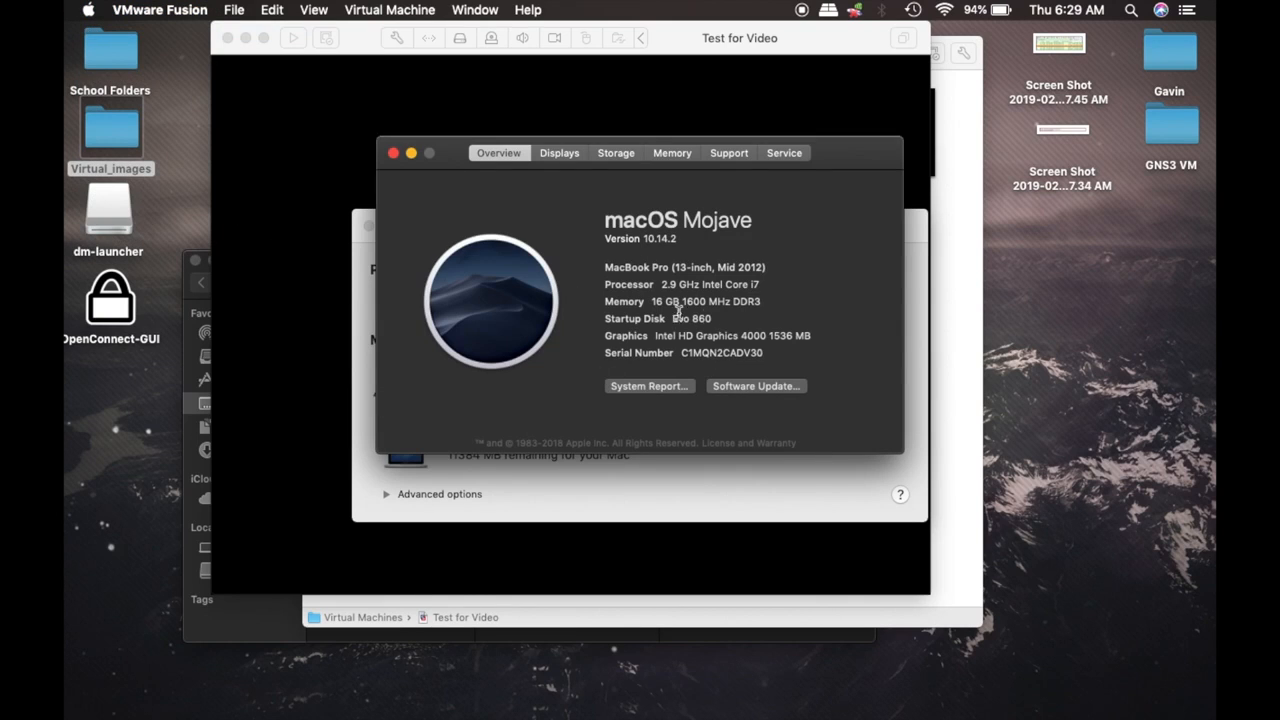
left_click_drag(647, 302, 647, 303)
left_click_drag(662, 284, 770, 286)
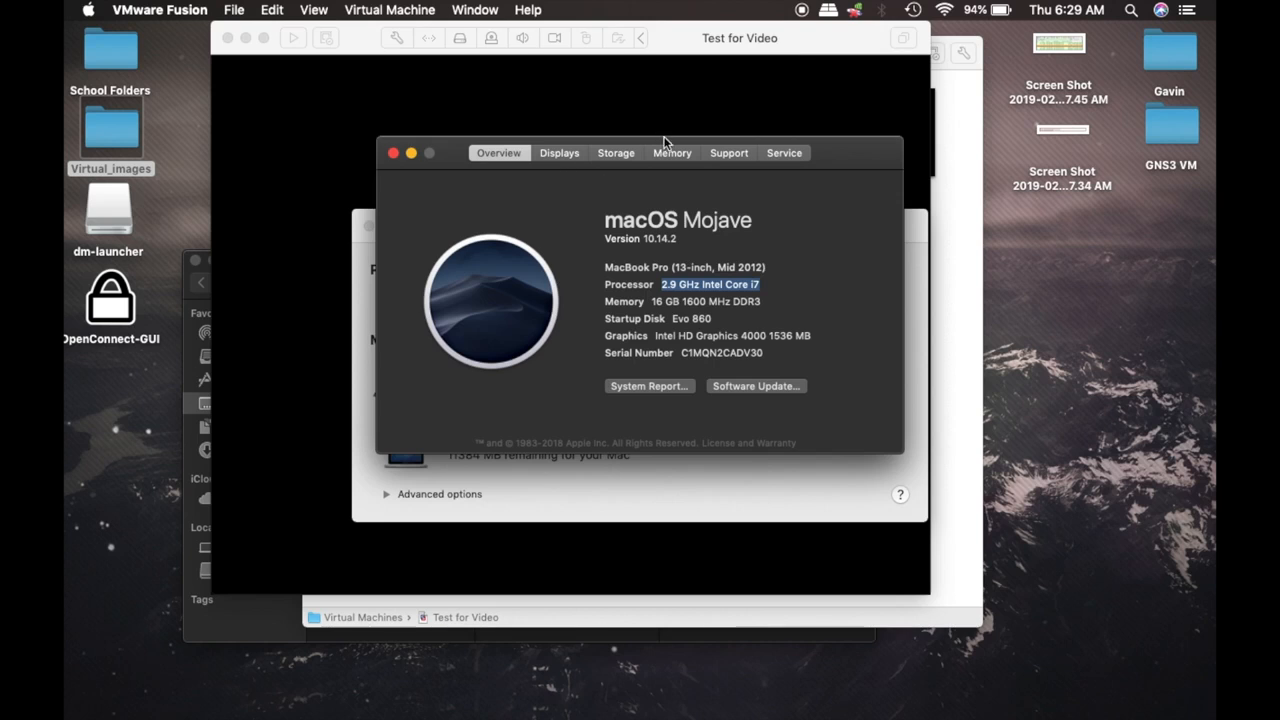
left_click(611, 156)
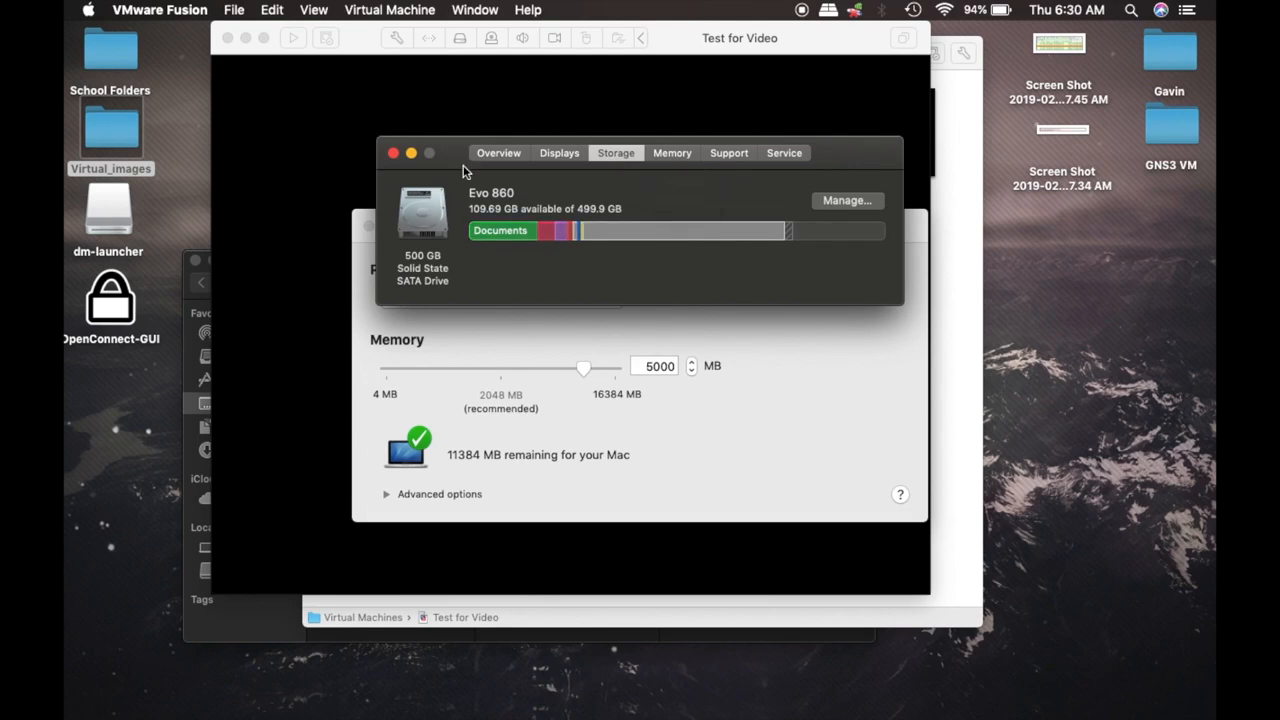
left_click(392, 153)
Enlarge Test for Video's virtual hard disk to 25 GB
left_click(449, 230)
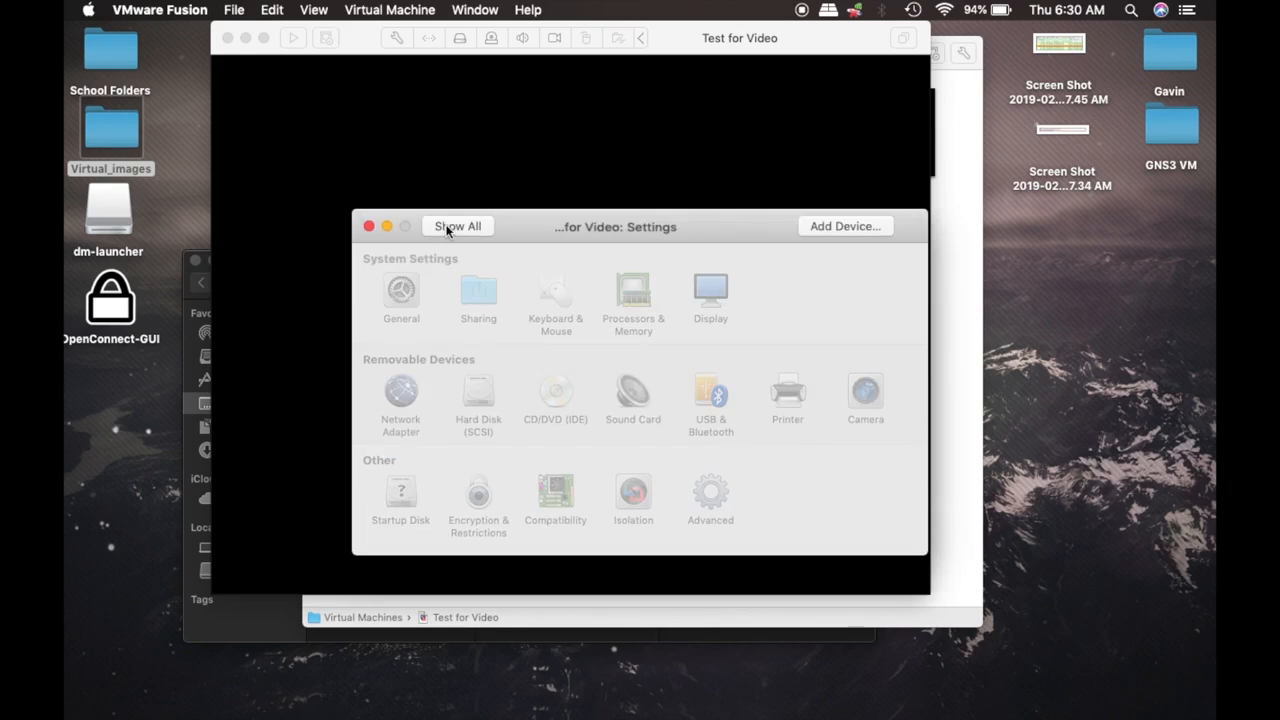
left_click(475, 395)
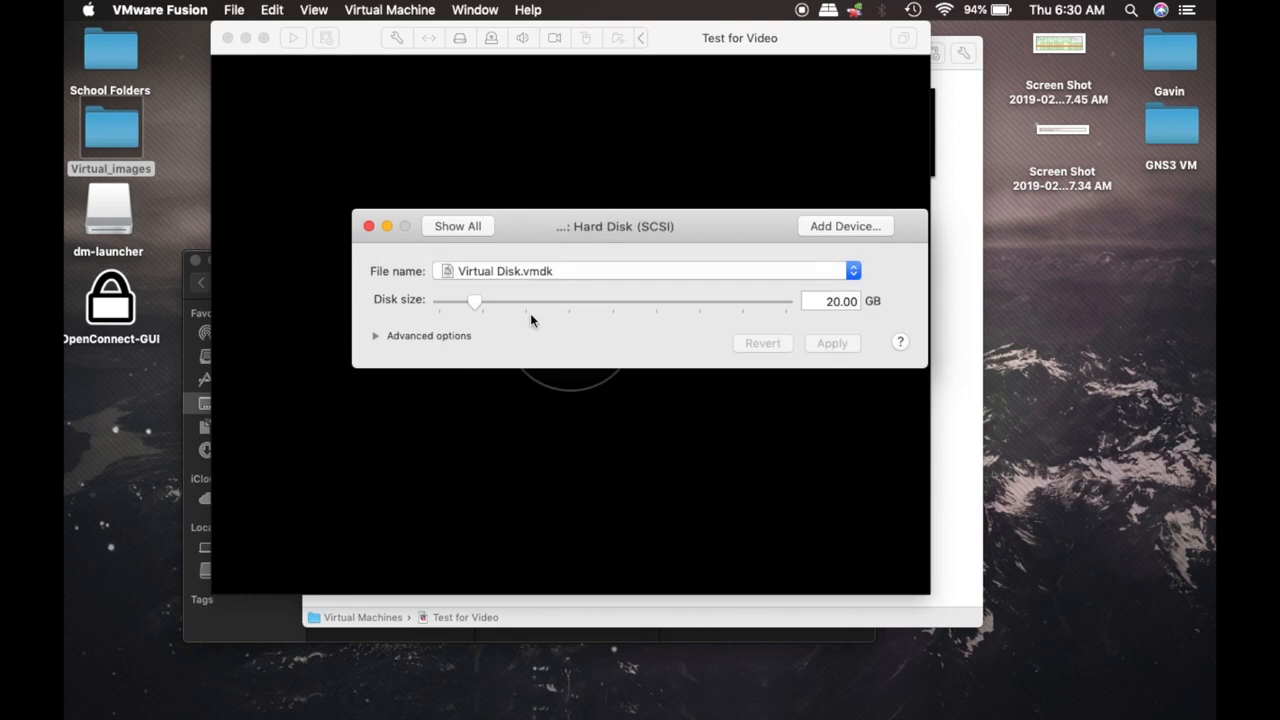
left_click(830, 303)
key("BackSpace")
type("5")
left_click(835, 345)
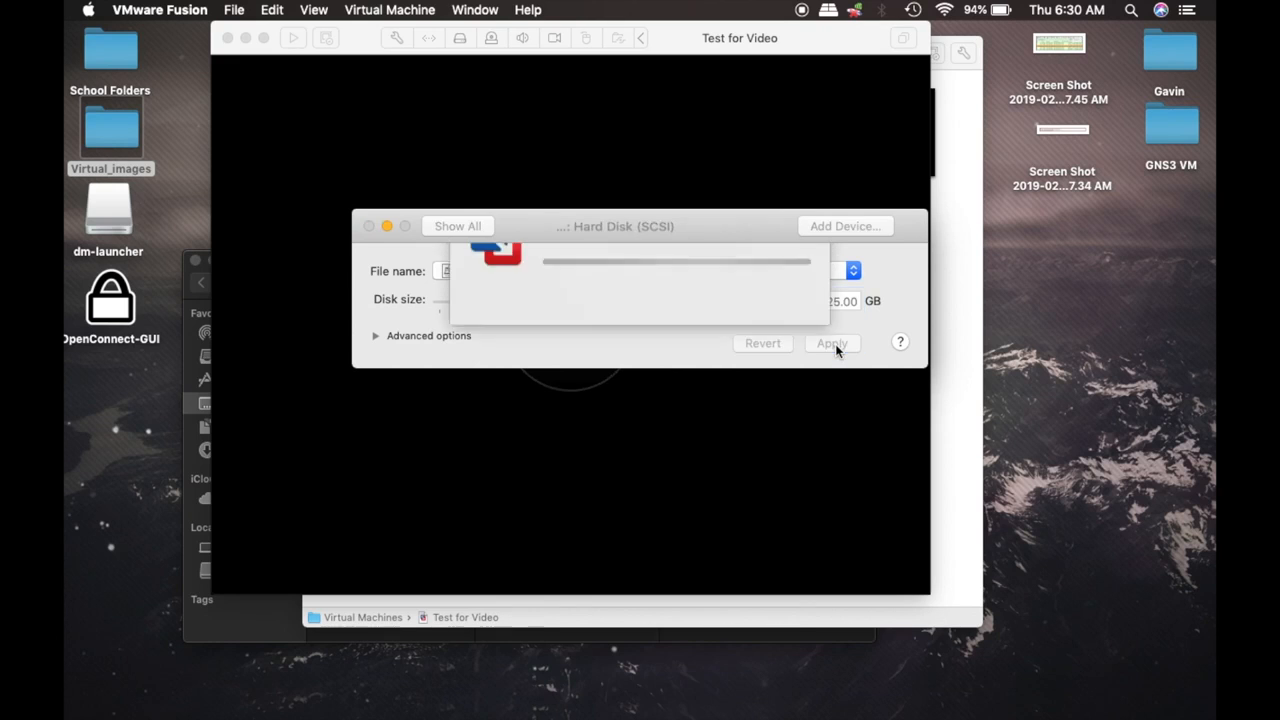
Check the network adapter, enable full Retina display resolution, close Settings and power on
left_click(438, 224)
left_click(410, 395)
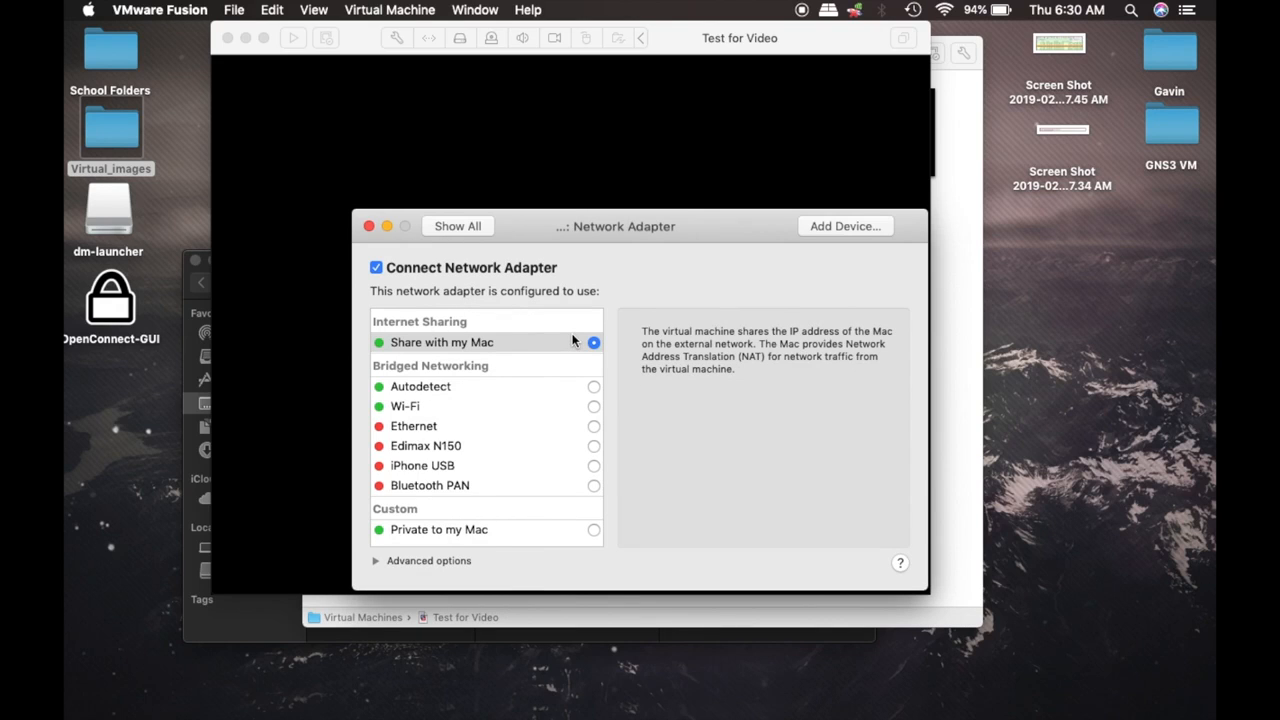
left_click(480, 226)
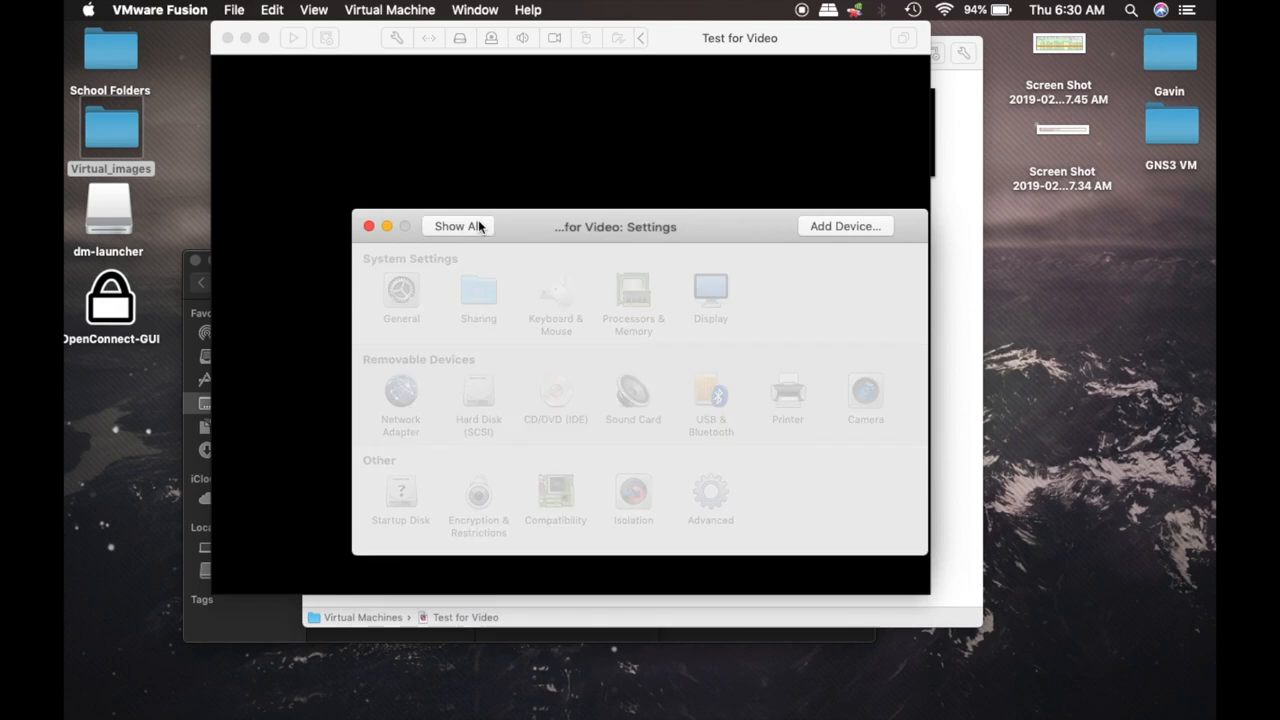
left_click(698, 298)
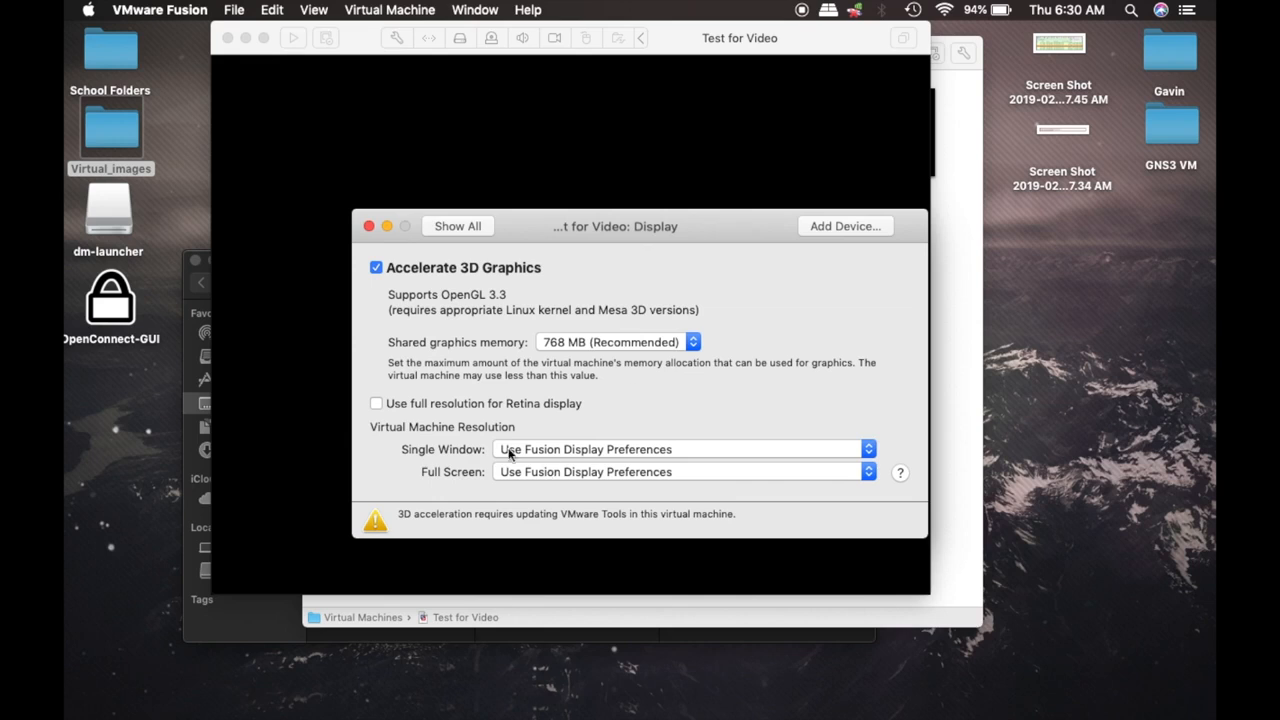
left_click(390, 405)
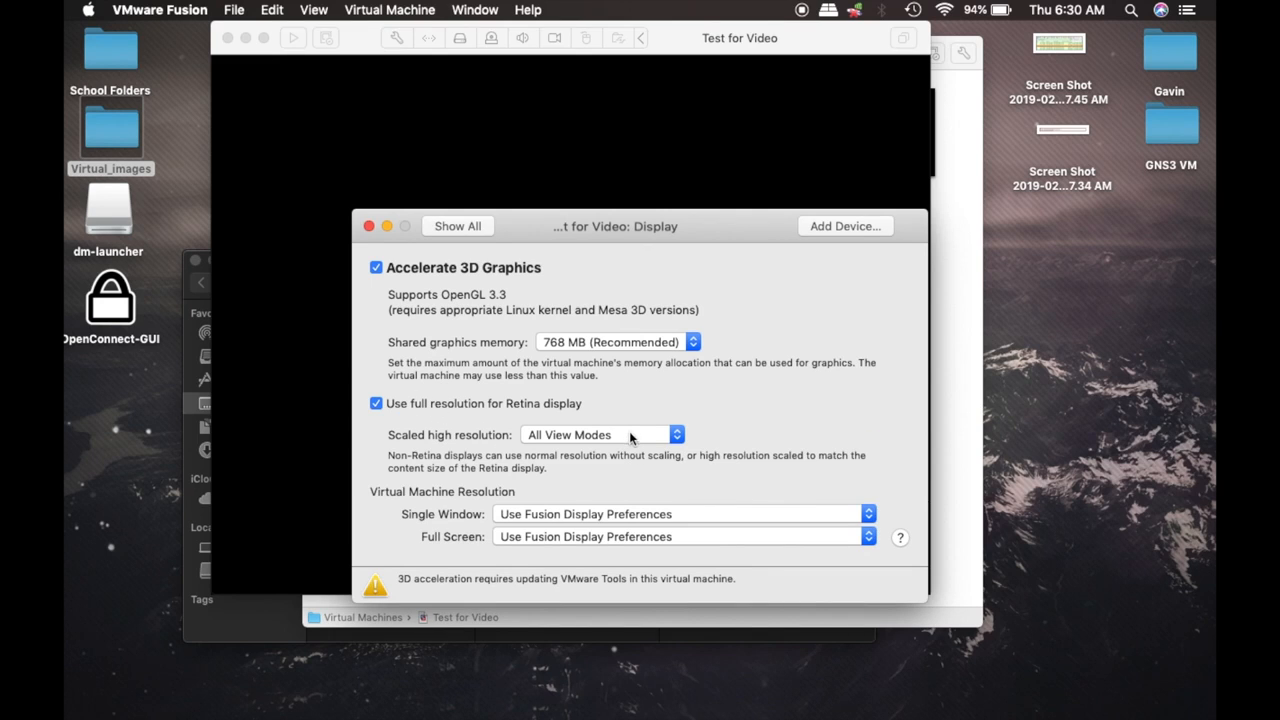
left_click(460, 234)
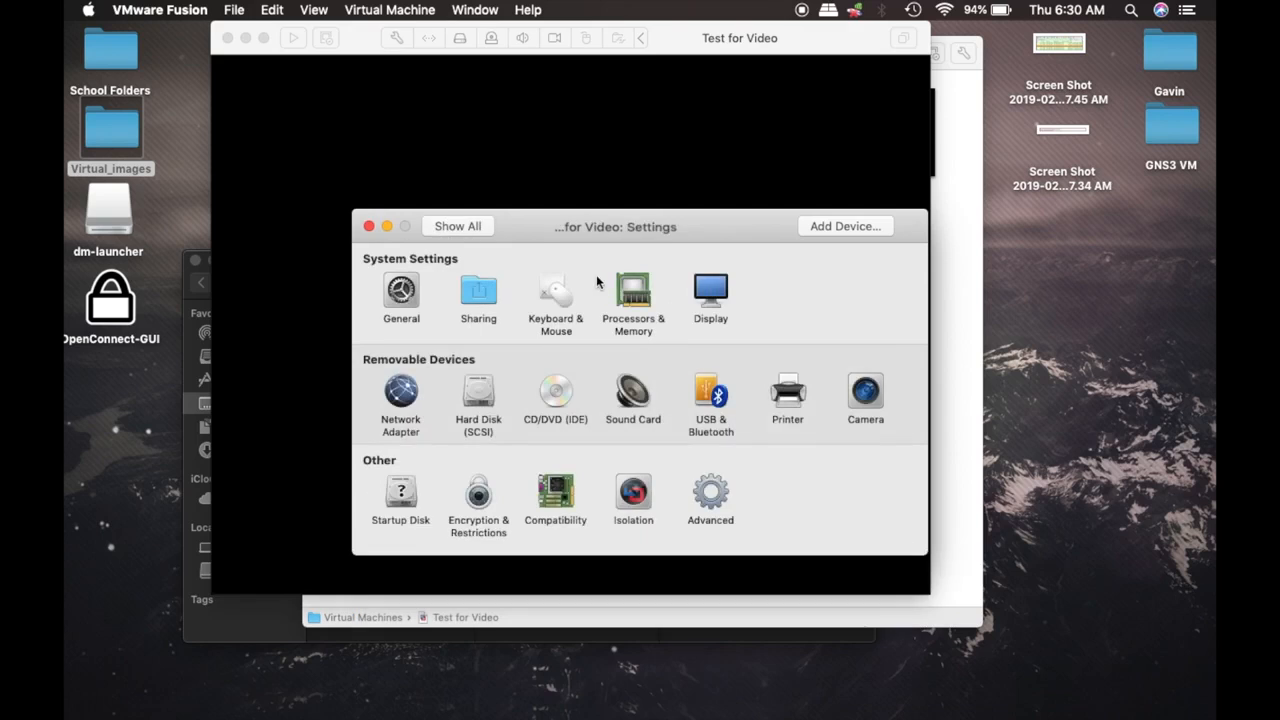
left_click(370, 228)
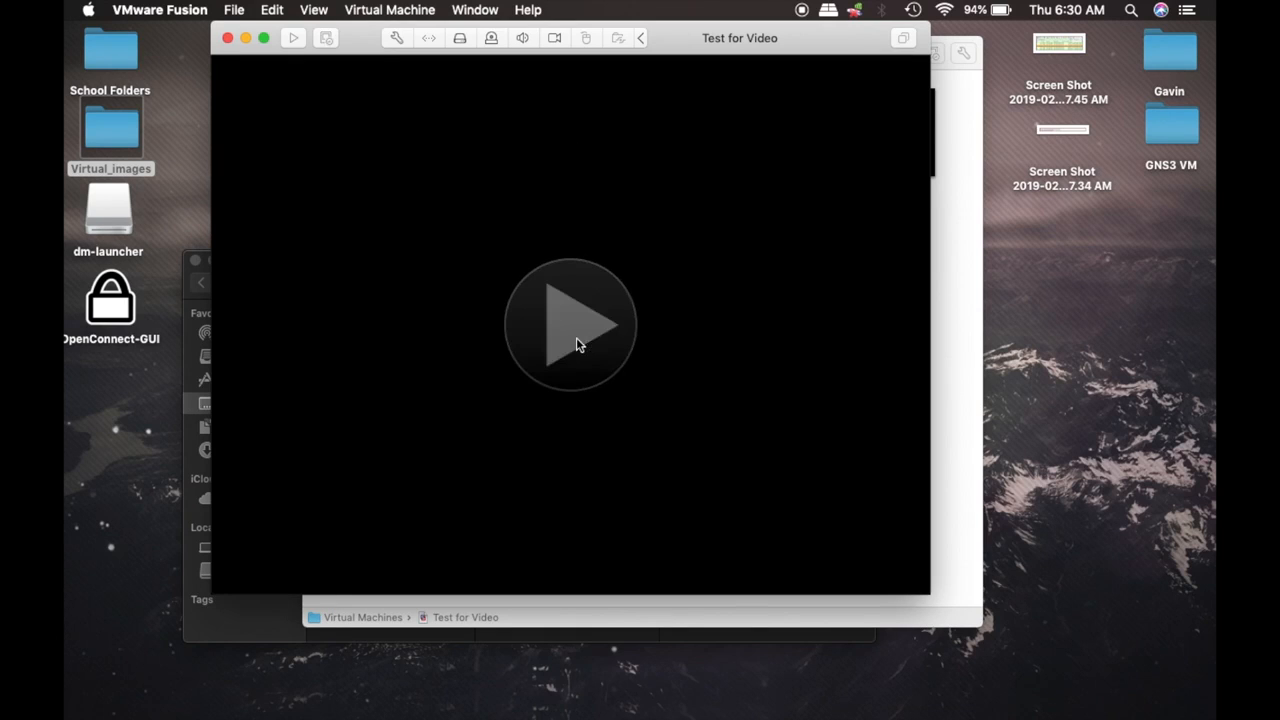
left_click(577, 345)
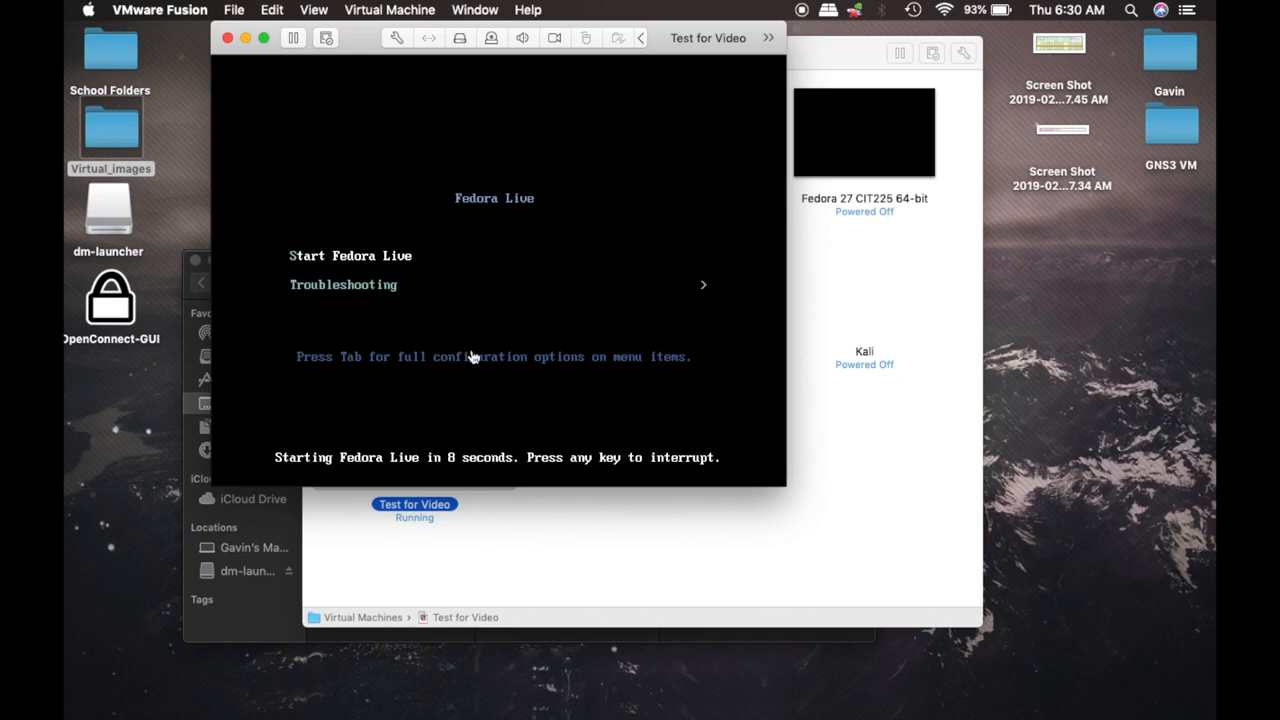
Boot the Start Fedora Live entry from the VM's boot menu
left_click(349, 198)
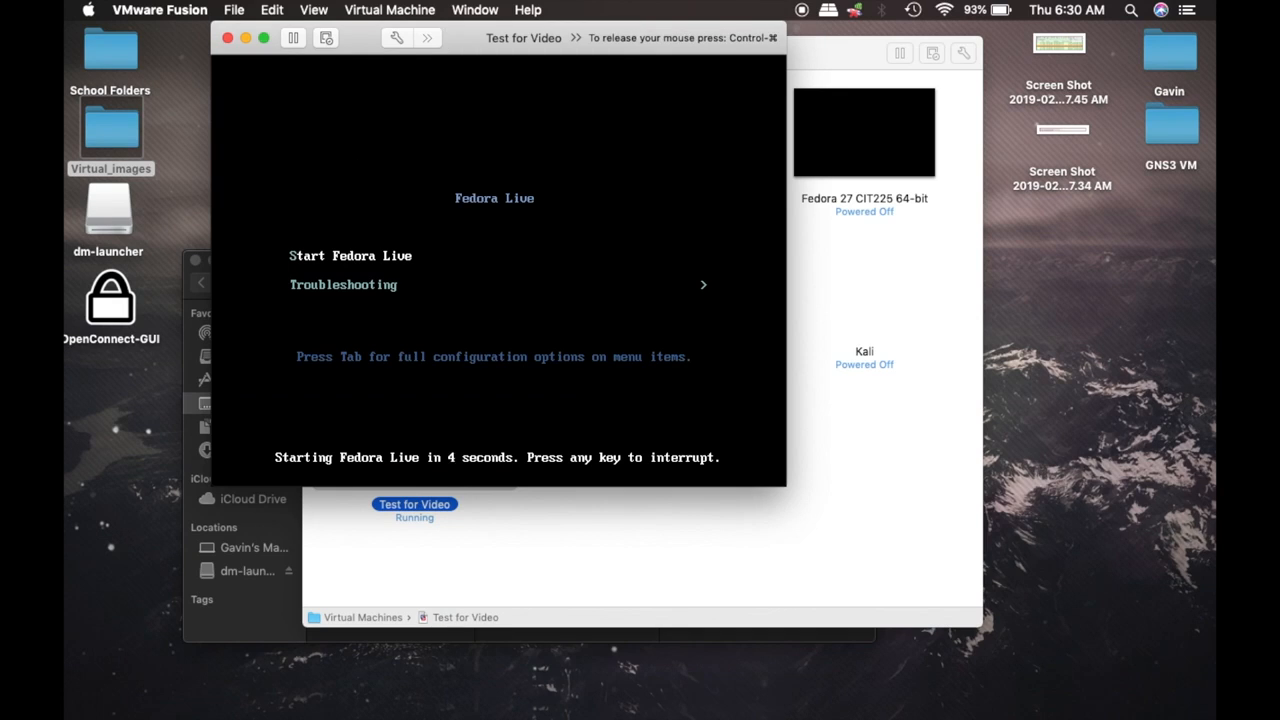
key("Down")
key("Up")
key("Return")
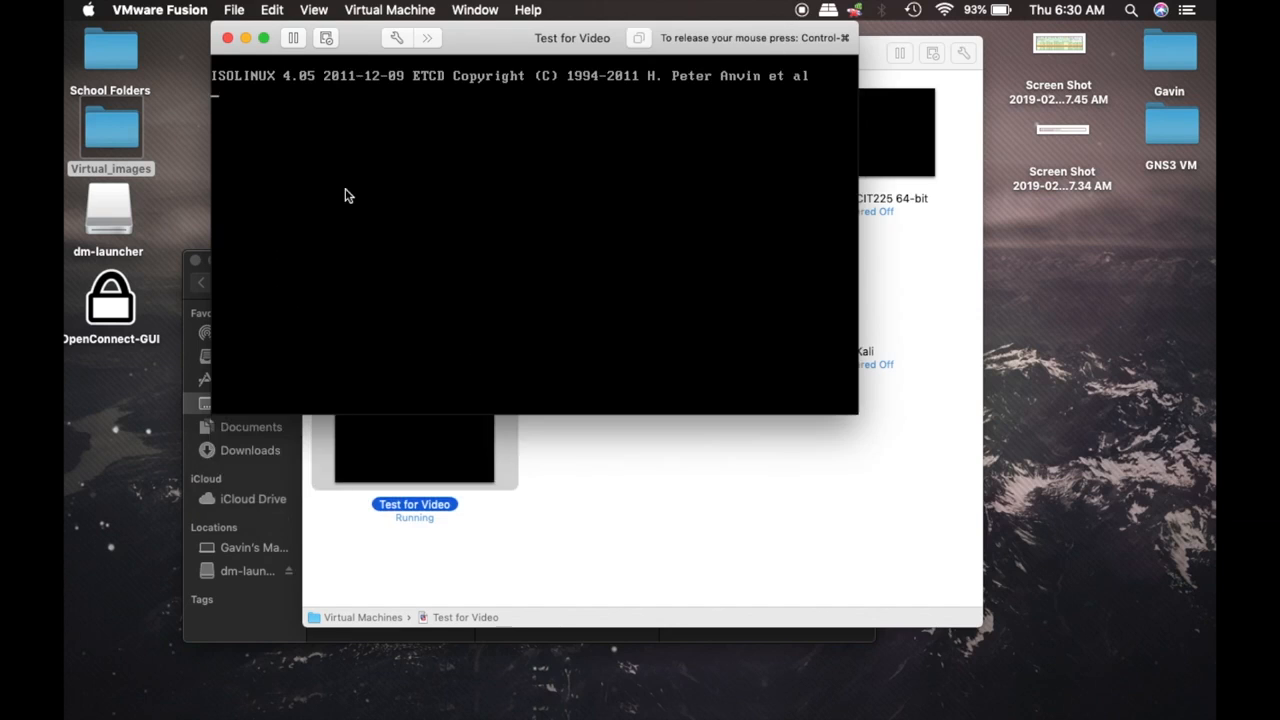
Return to the desktop holding the VM and drag its window lower on screen
key("ctrl+Up")
left_click(347, 195)
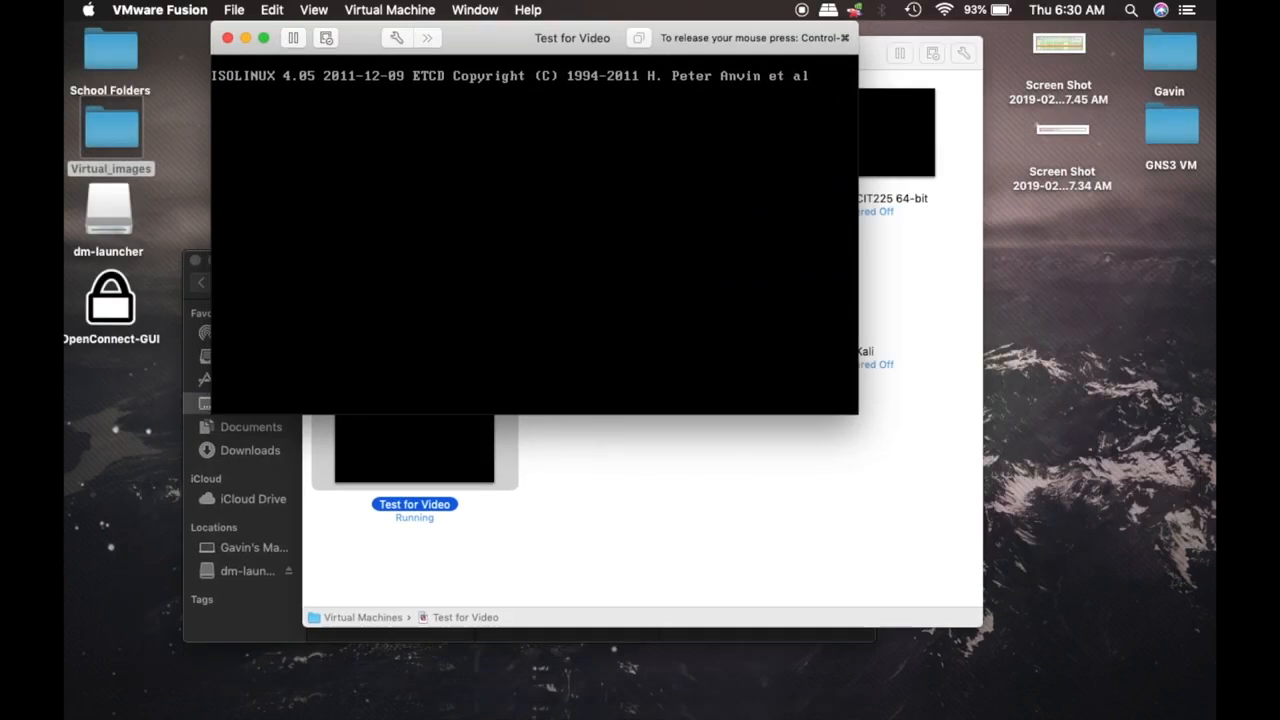
key("ctrl+Right")
key("ctrl+Left")
key("ctrl+Right")
key("ctrl+Left")
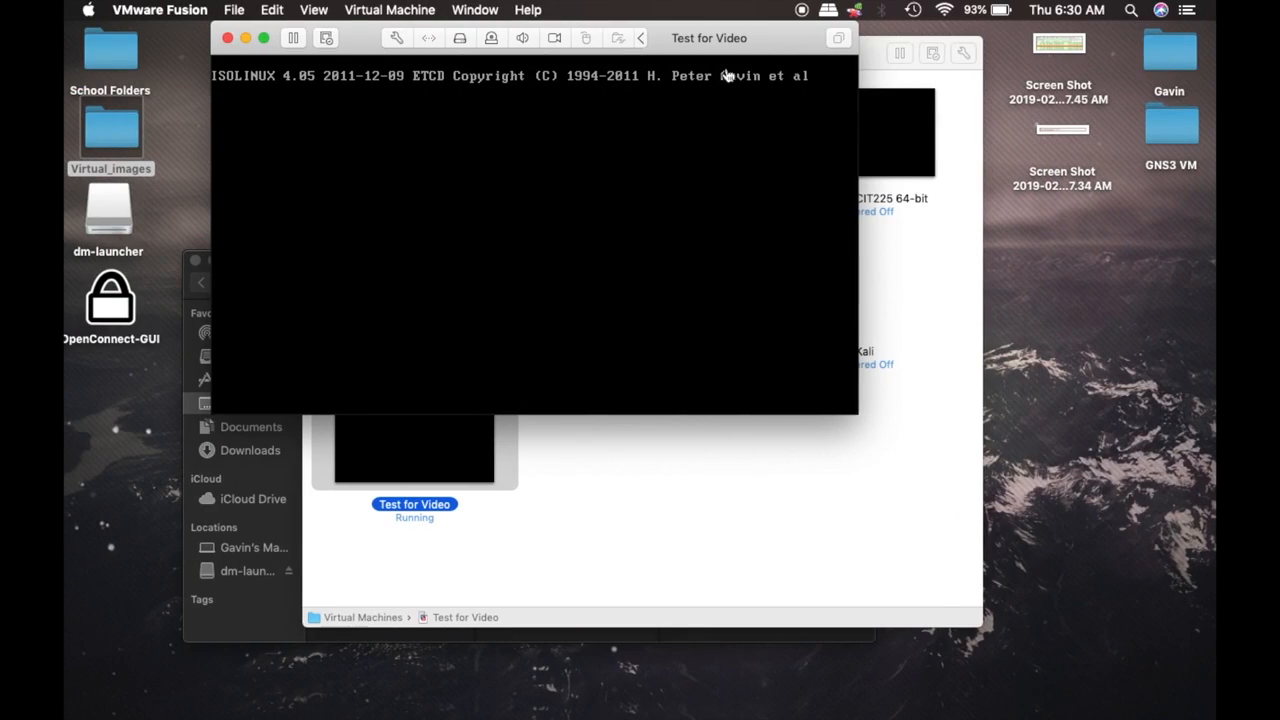
left_click(684, 28)
left_click_drag(684, 28, 797, 107)
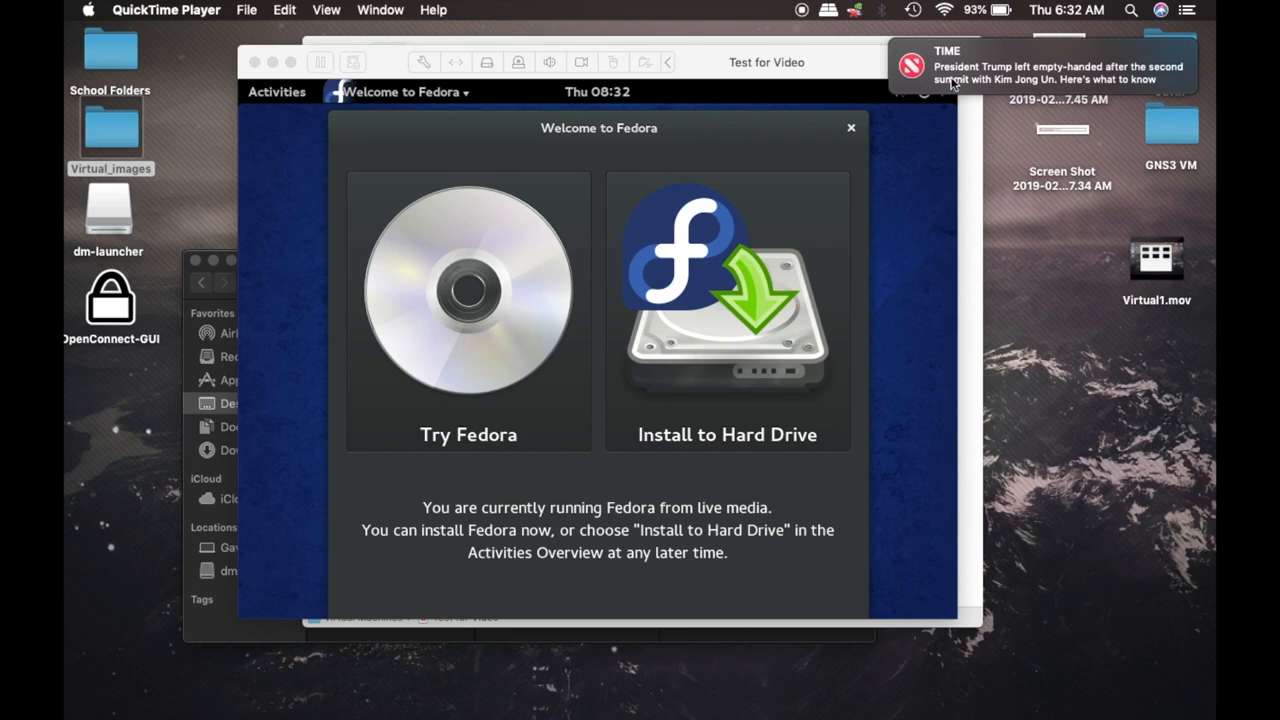
Dismiss the notification, run the VM full screen and choose Install to Hard Drive
left_click(911, 64)
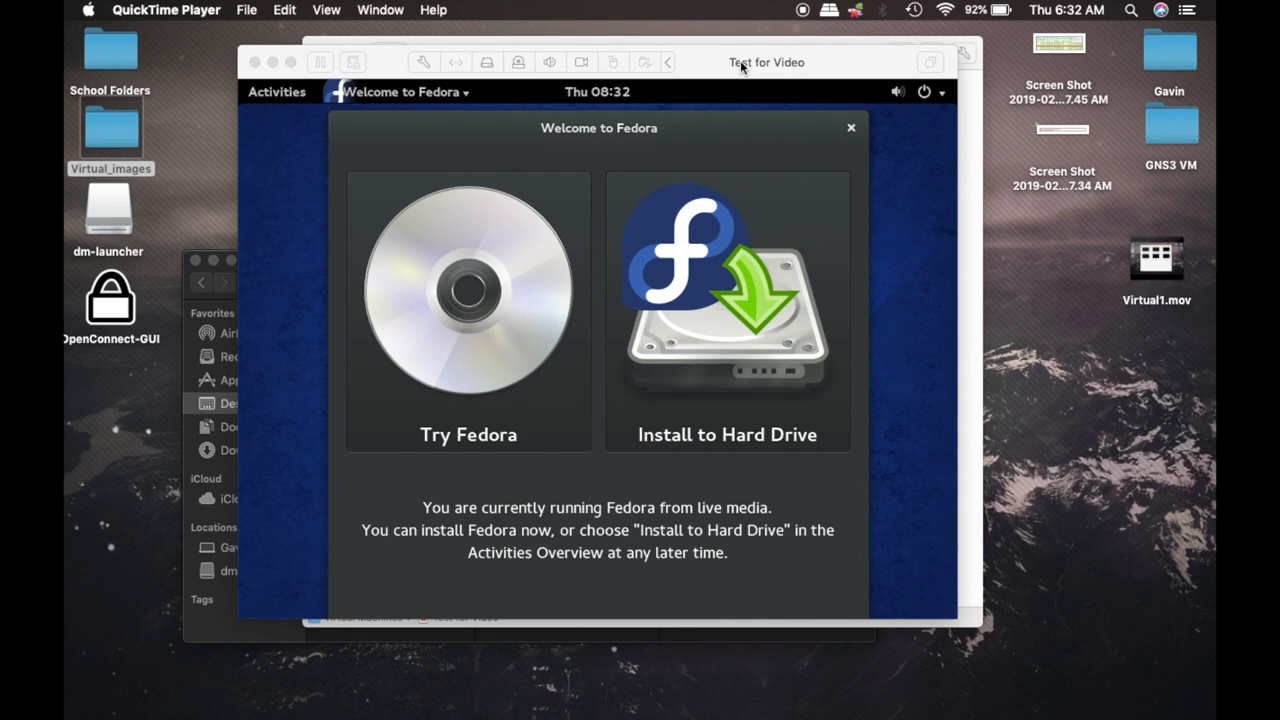
left_click(732, 121)
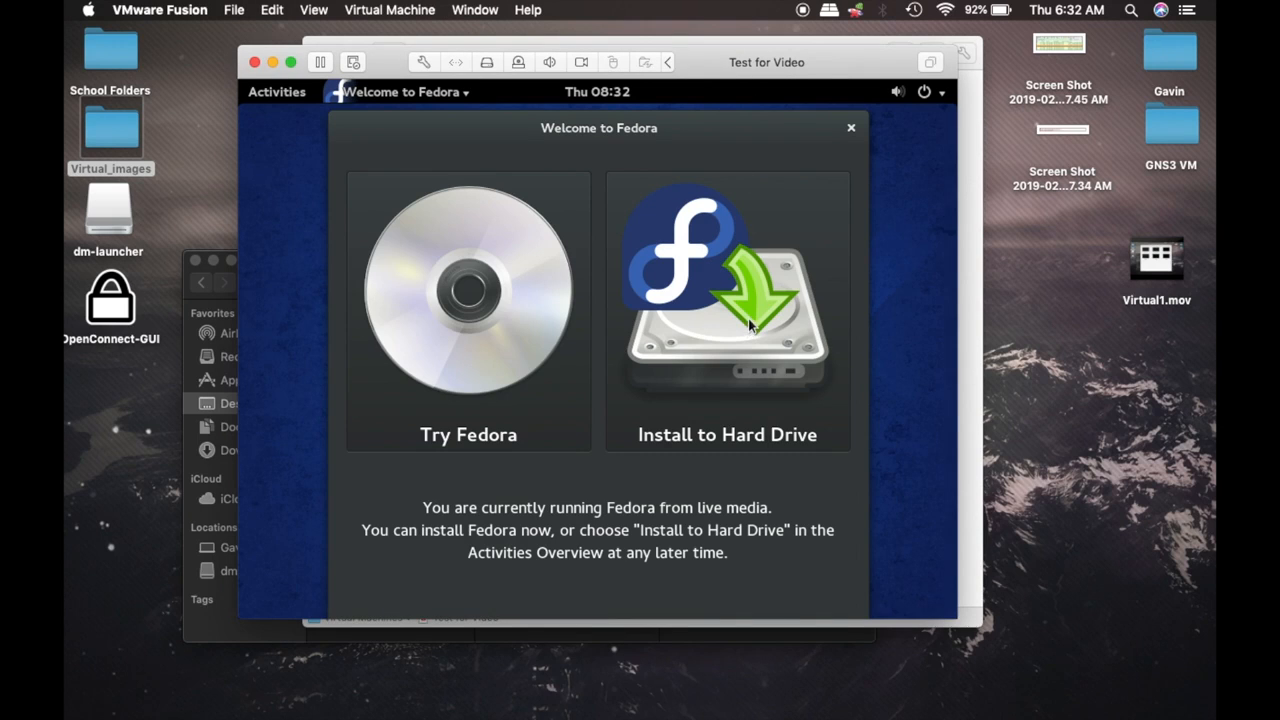
left_click(291, 62)
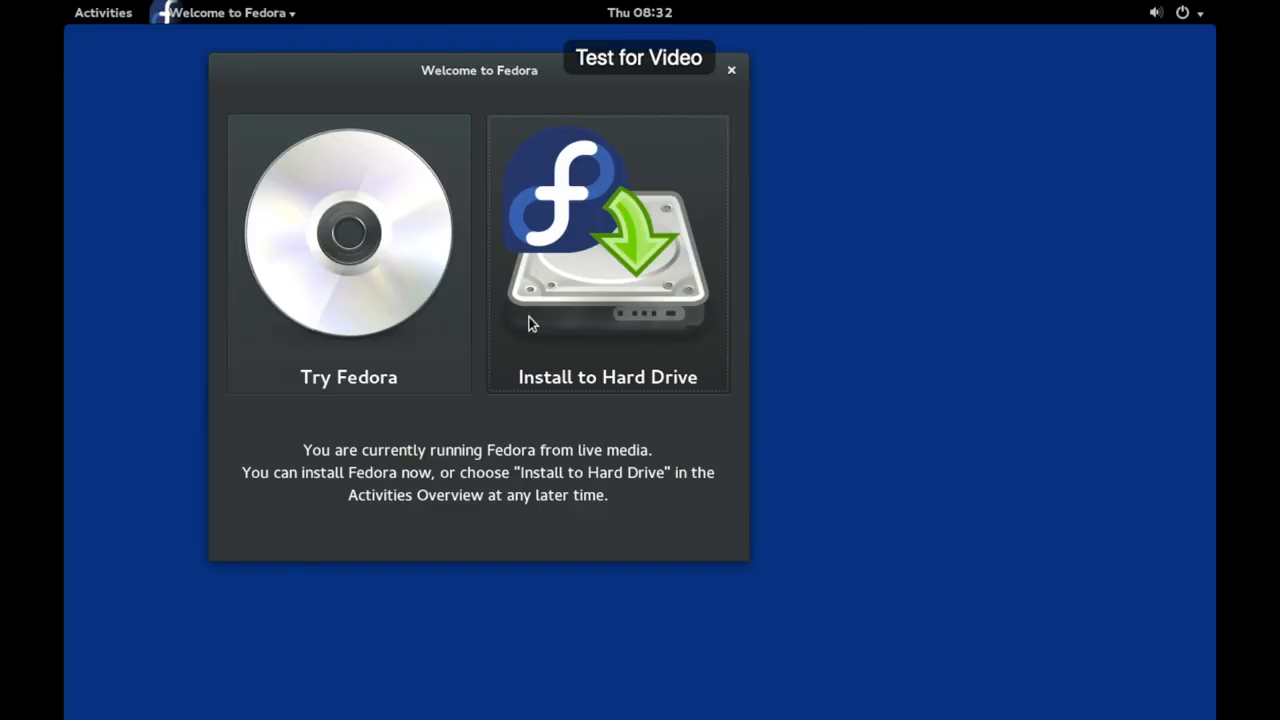
left_click(588, 313)
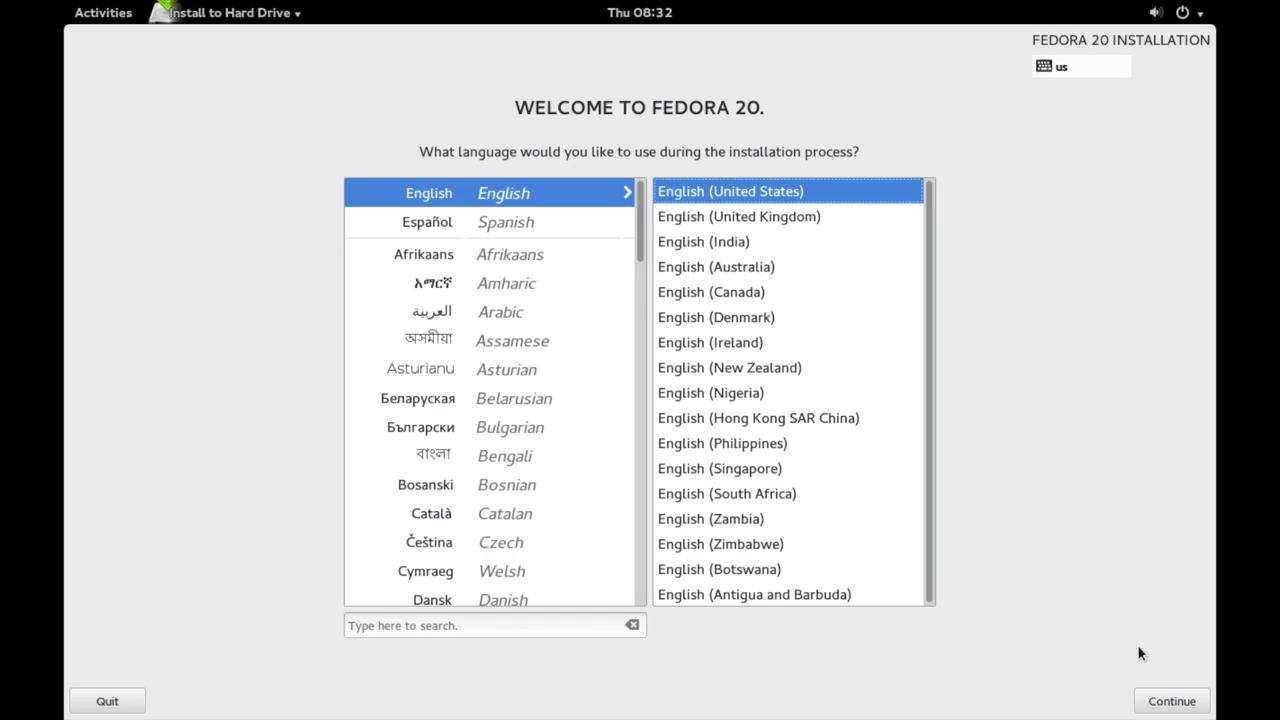
Continue with English (United States) as the installer language
key("Tab")
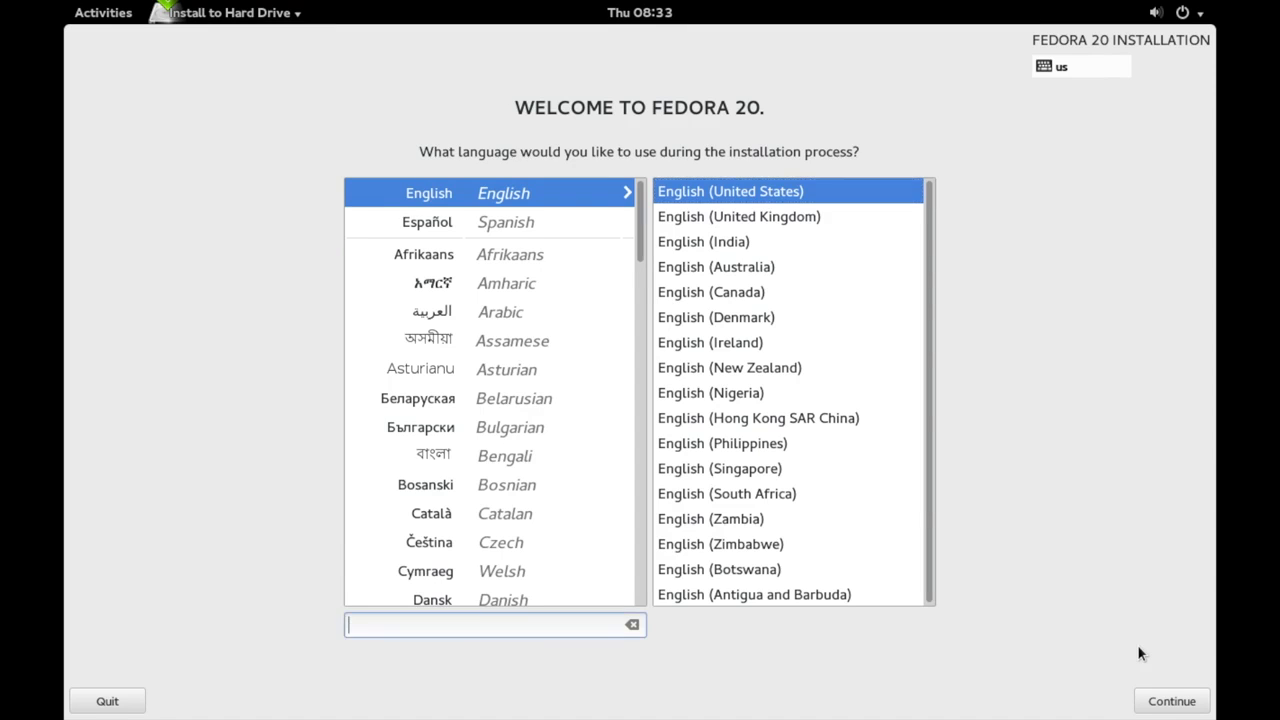
key("Tab")
key("Tab")
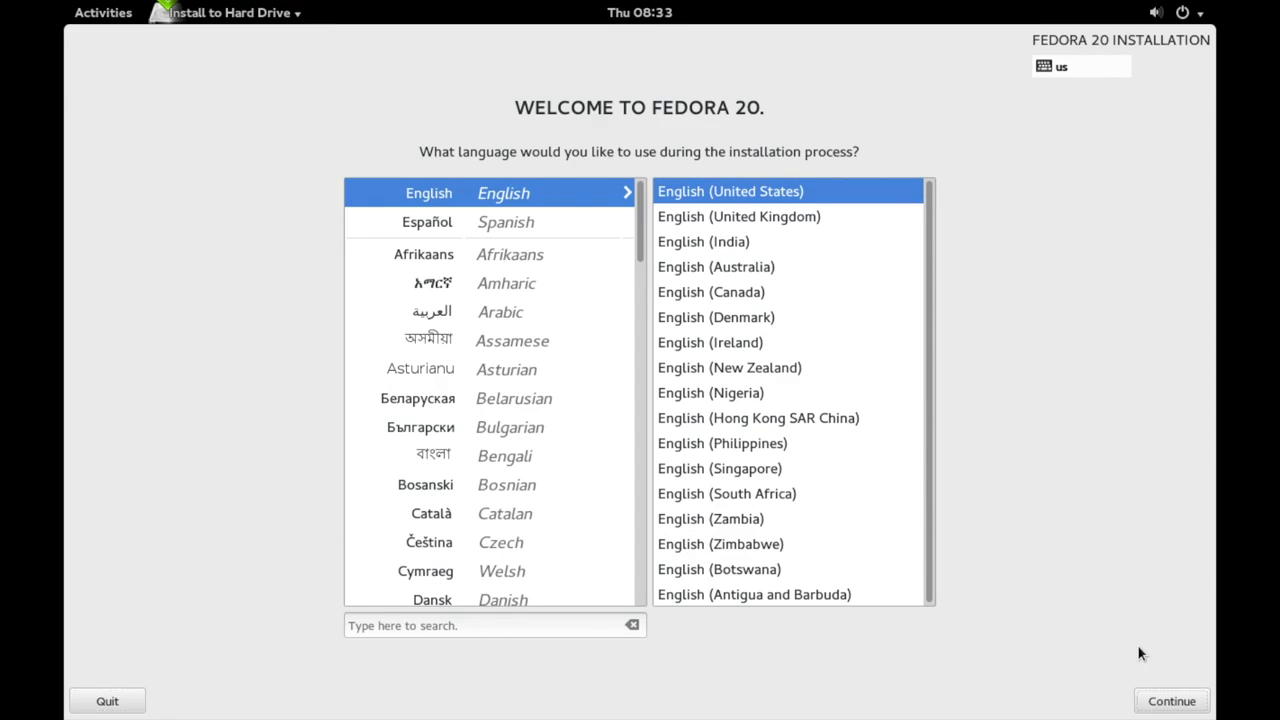
key("Return")
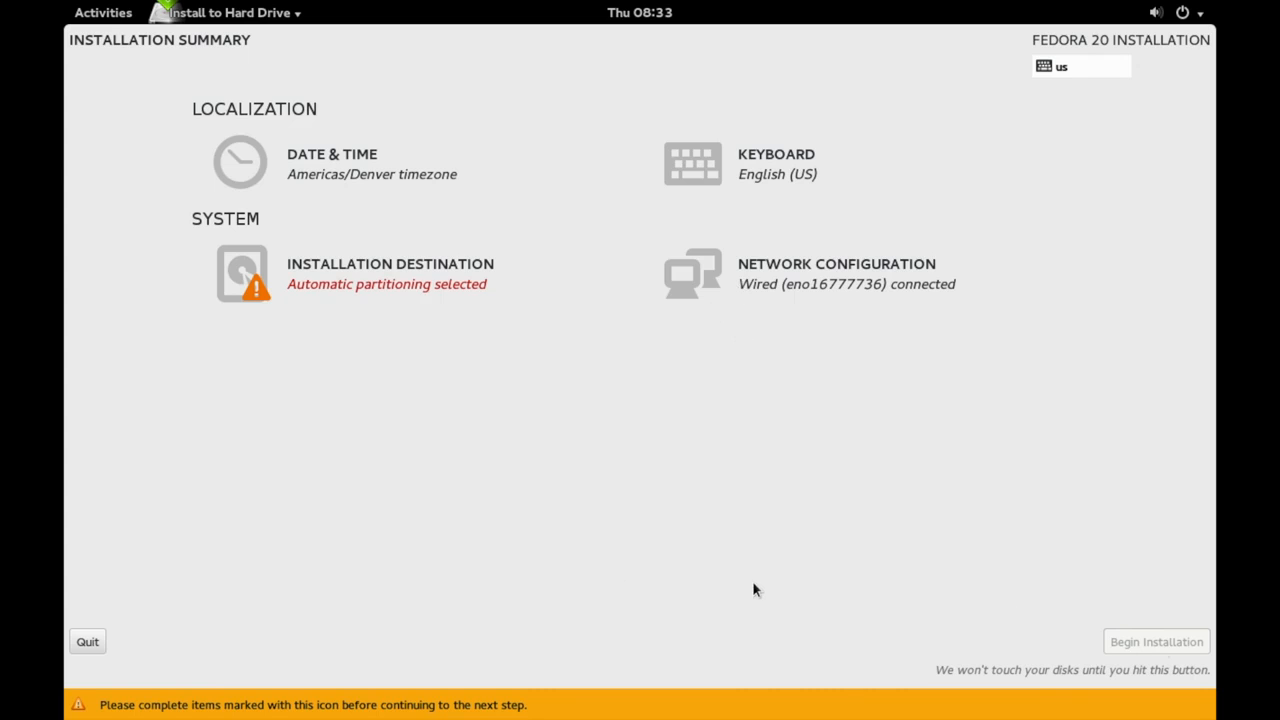
Select the 25.6 GB VMware disk with automatic partitioning and begin installation
left_click(343, 283)
left_click(387, 283)
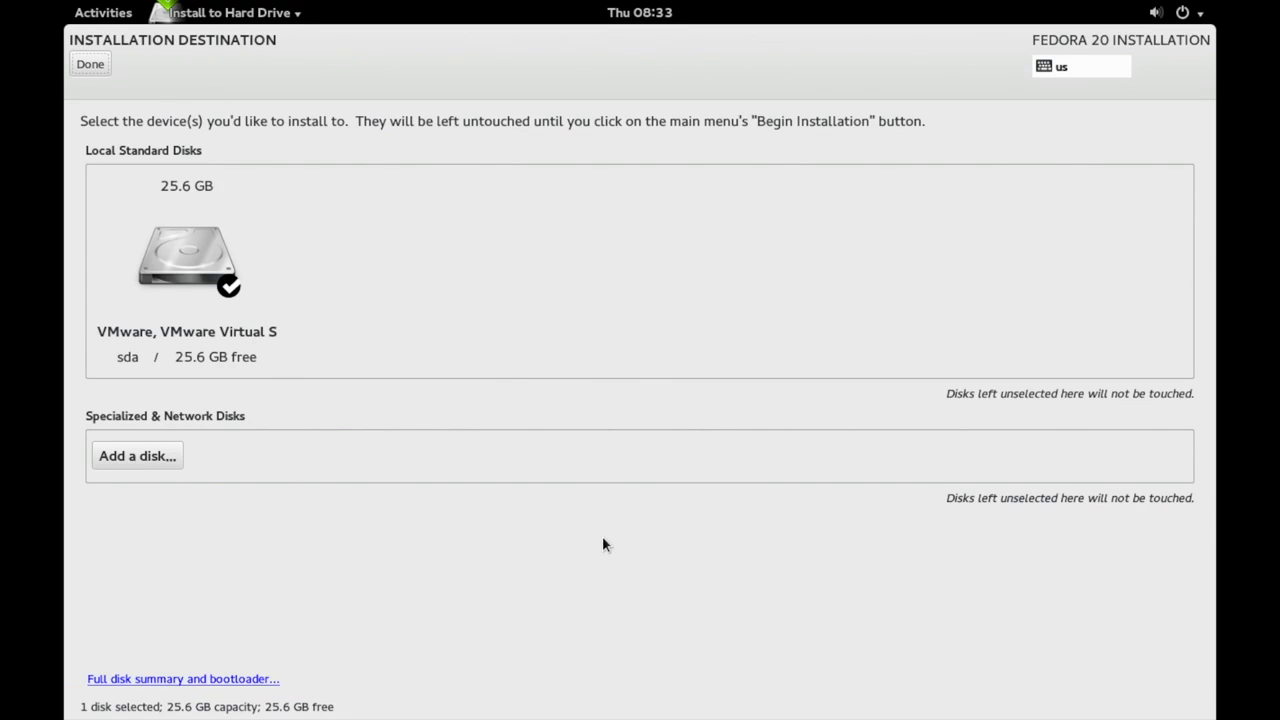
left_click(193, 265)
left_click(195, 270)
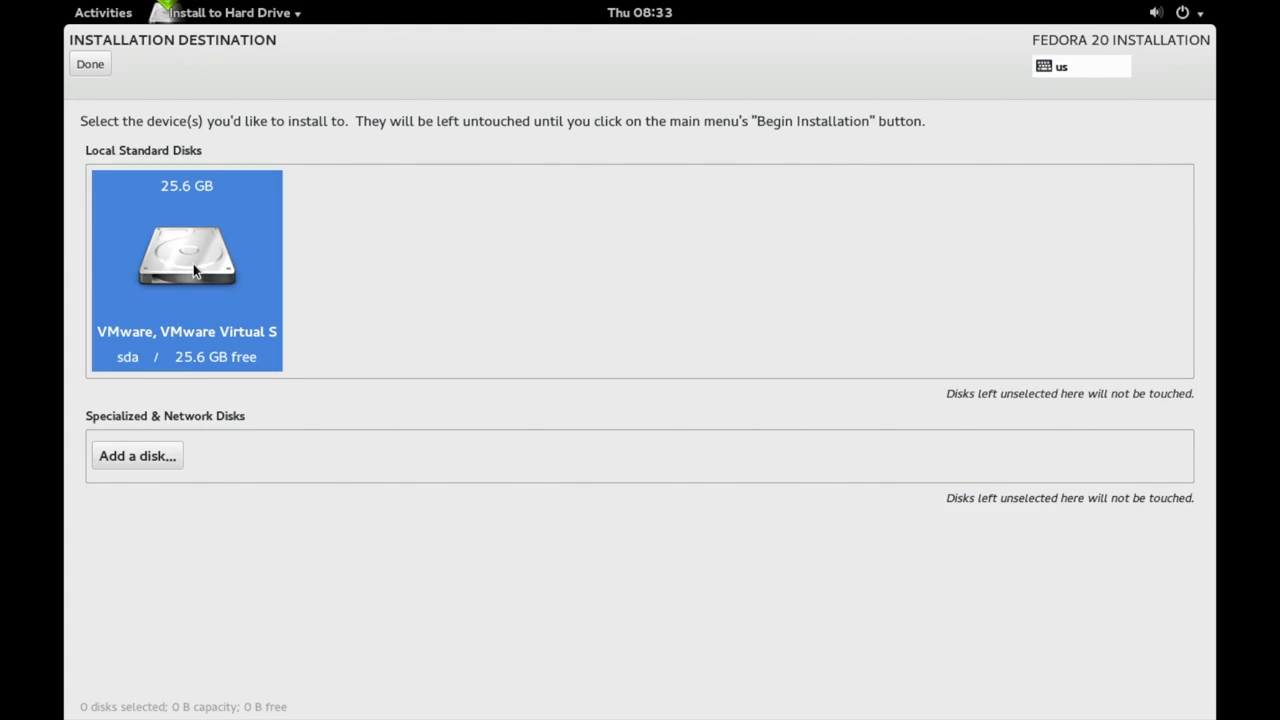
left_click(195, 270)
left_click(99, 67)
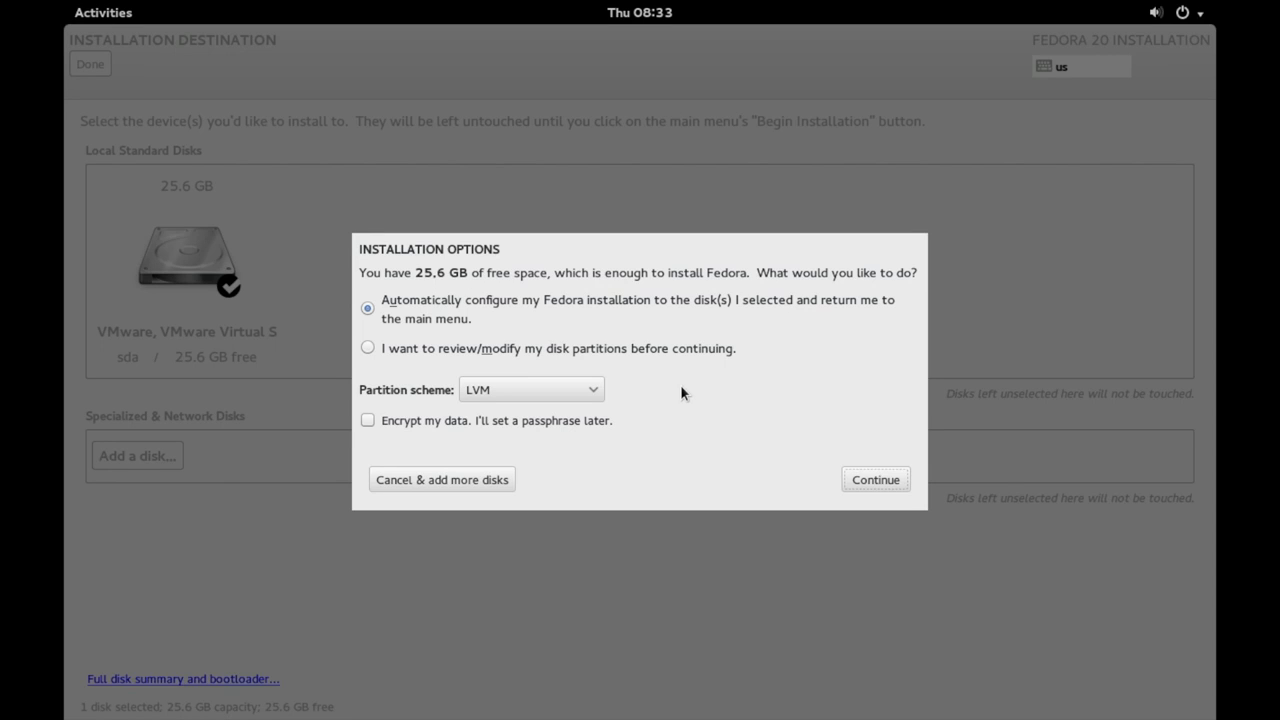
key("Return")
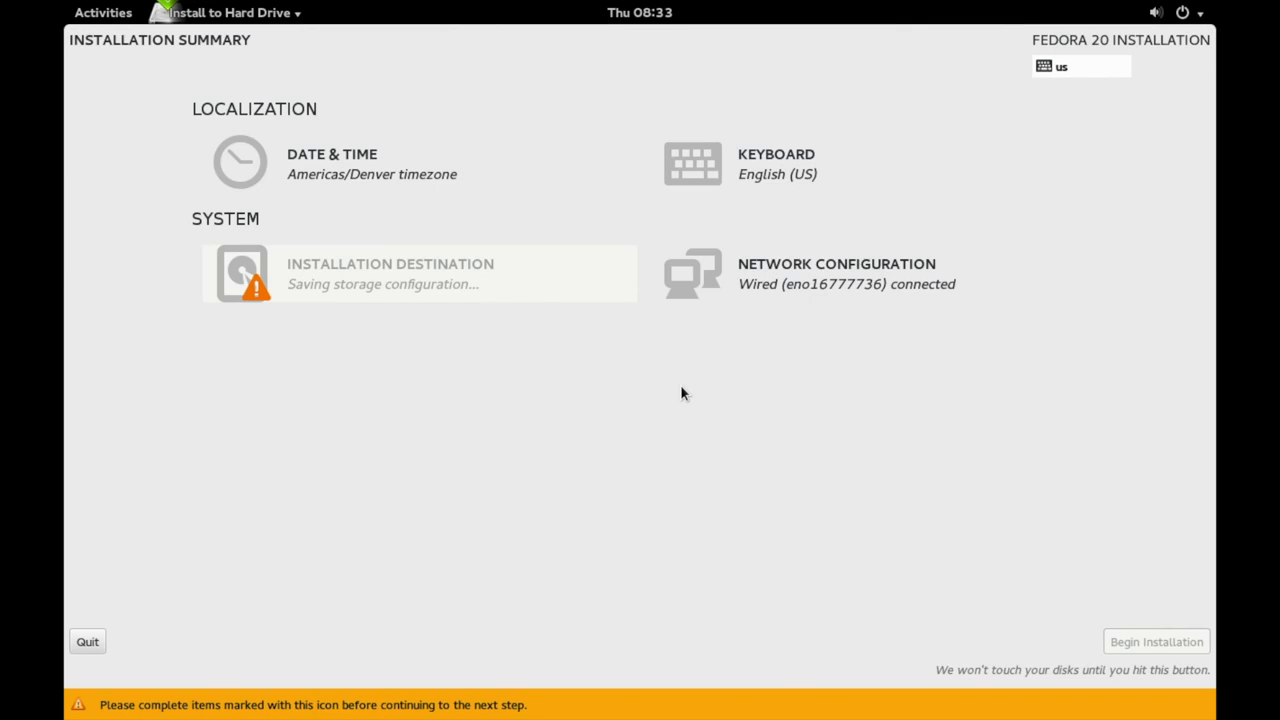
key("Tab")
key("Tab")
key("Tab")
key("Tab")
key("Tab")
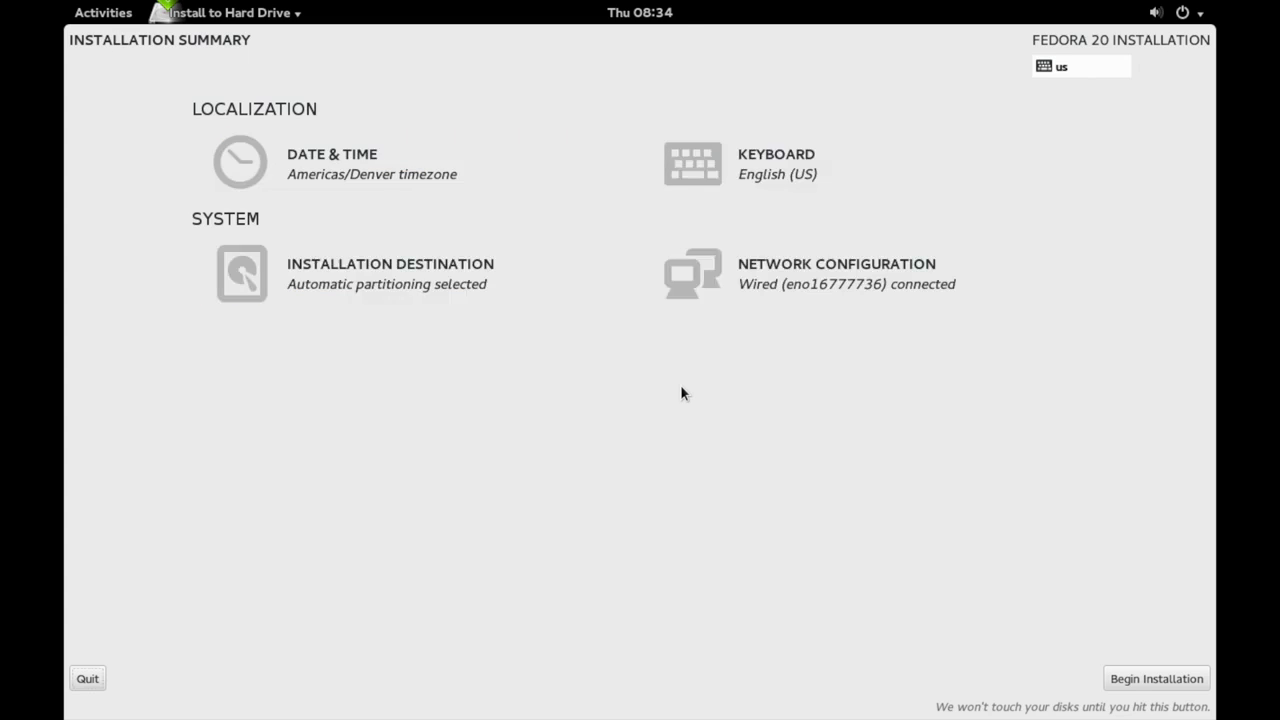
key("Return")
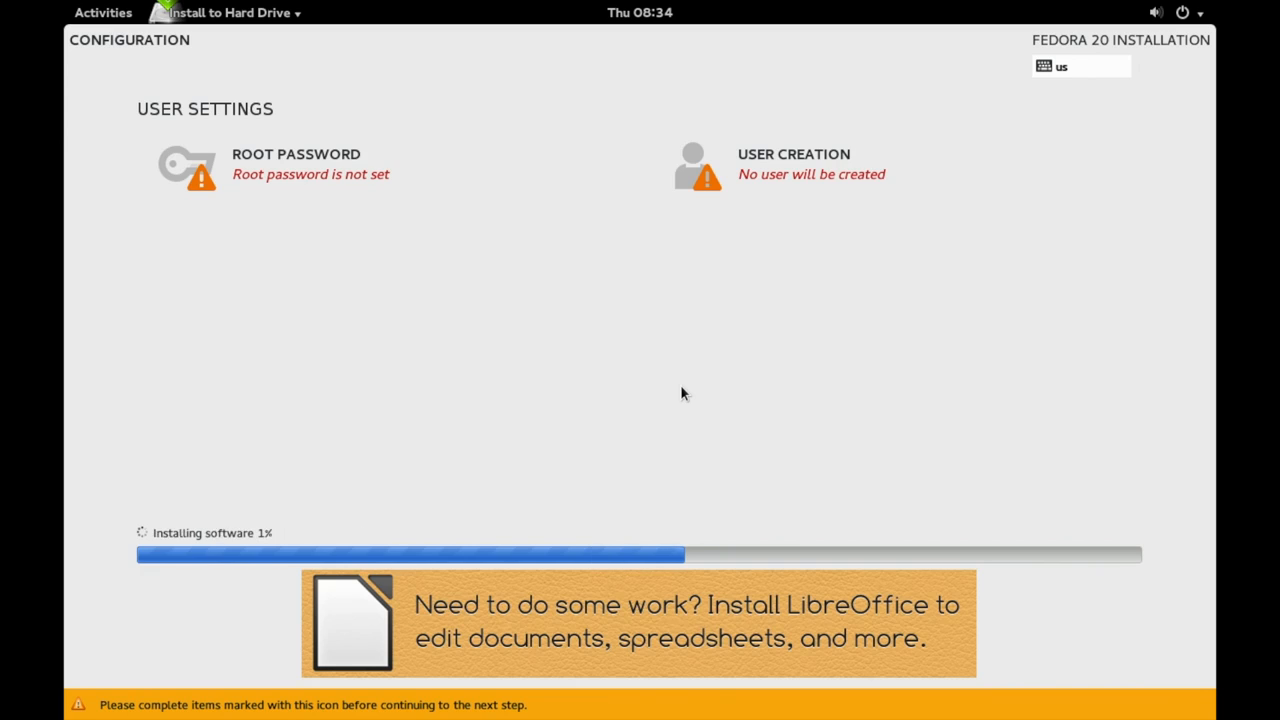
Enter and confirm the root password in the Root Password screen
left_click(327, 190)
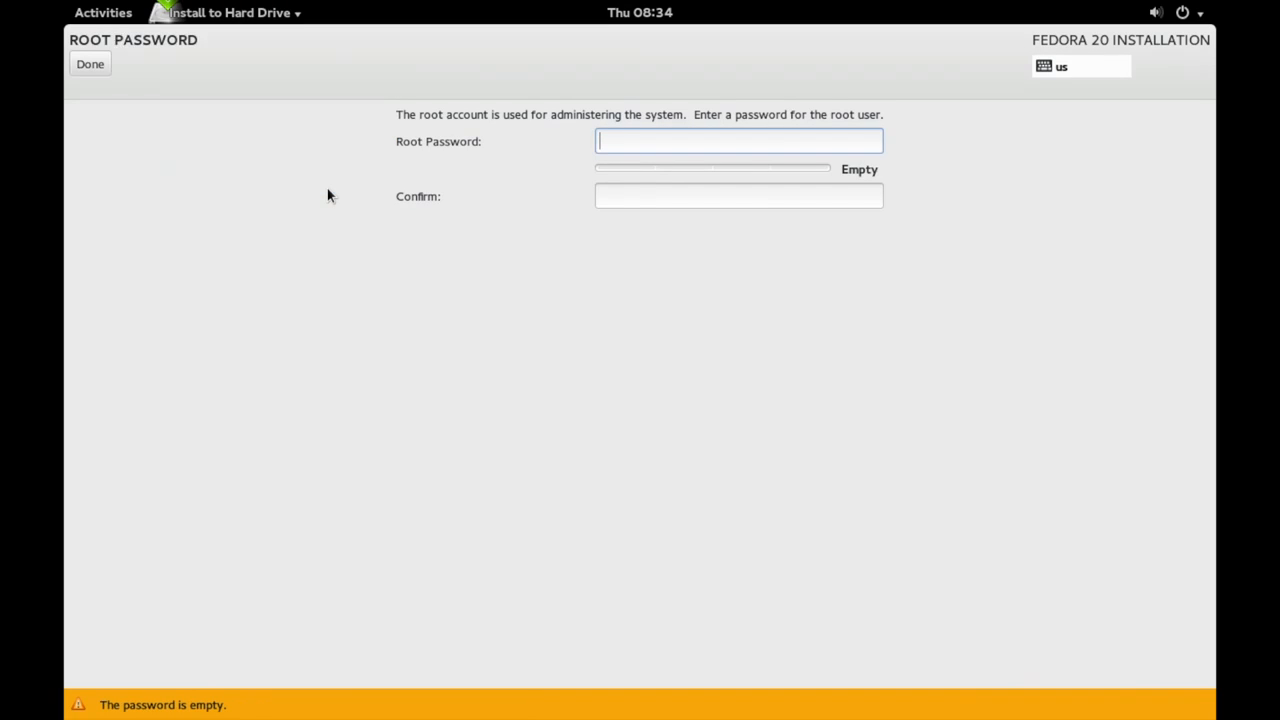
type("•••••")
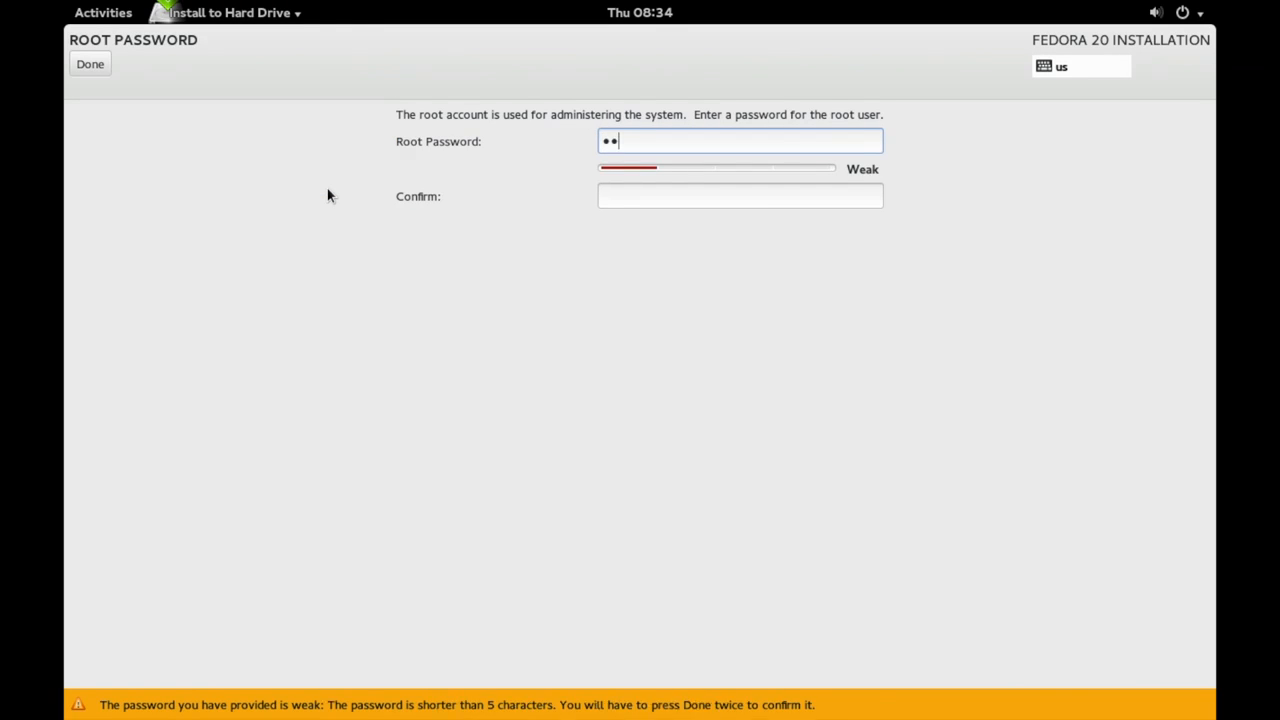
key("BackSpace")
key("BackSpace")
key("BackSpace")
type("••••••")
key("Tab")
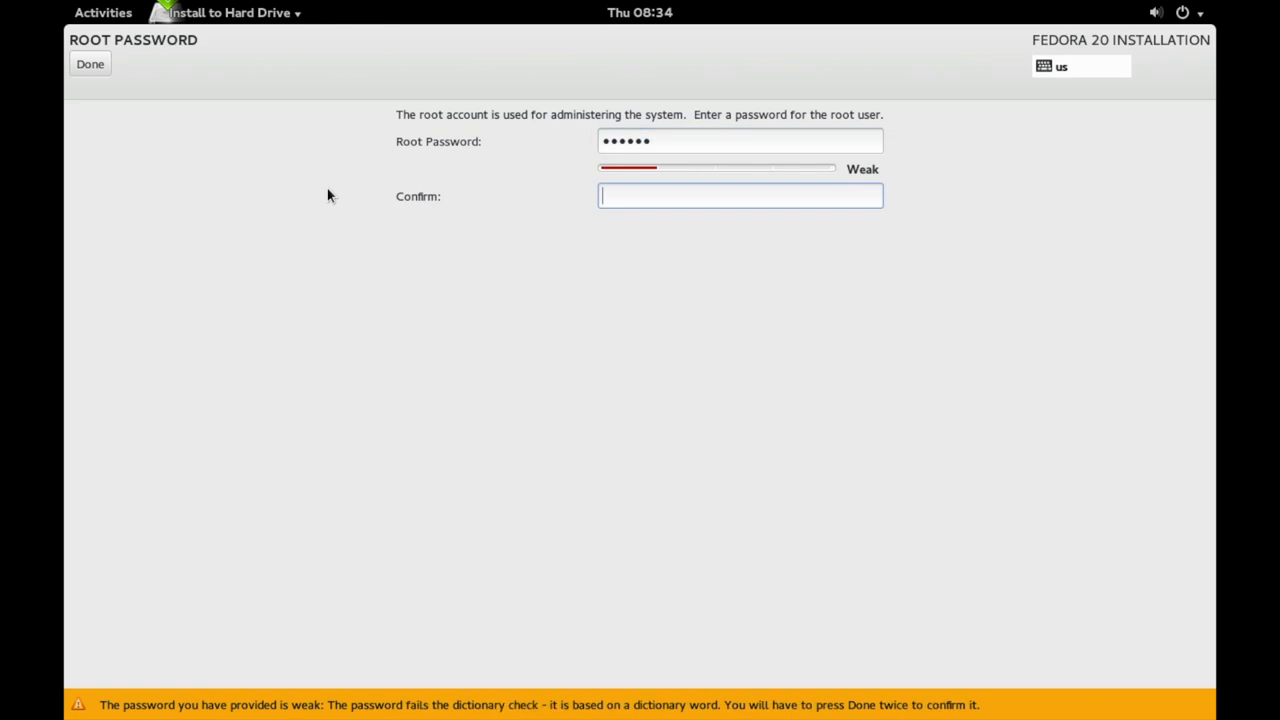
type("••••••")
key("Tab")
key("Return")
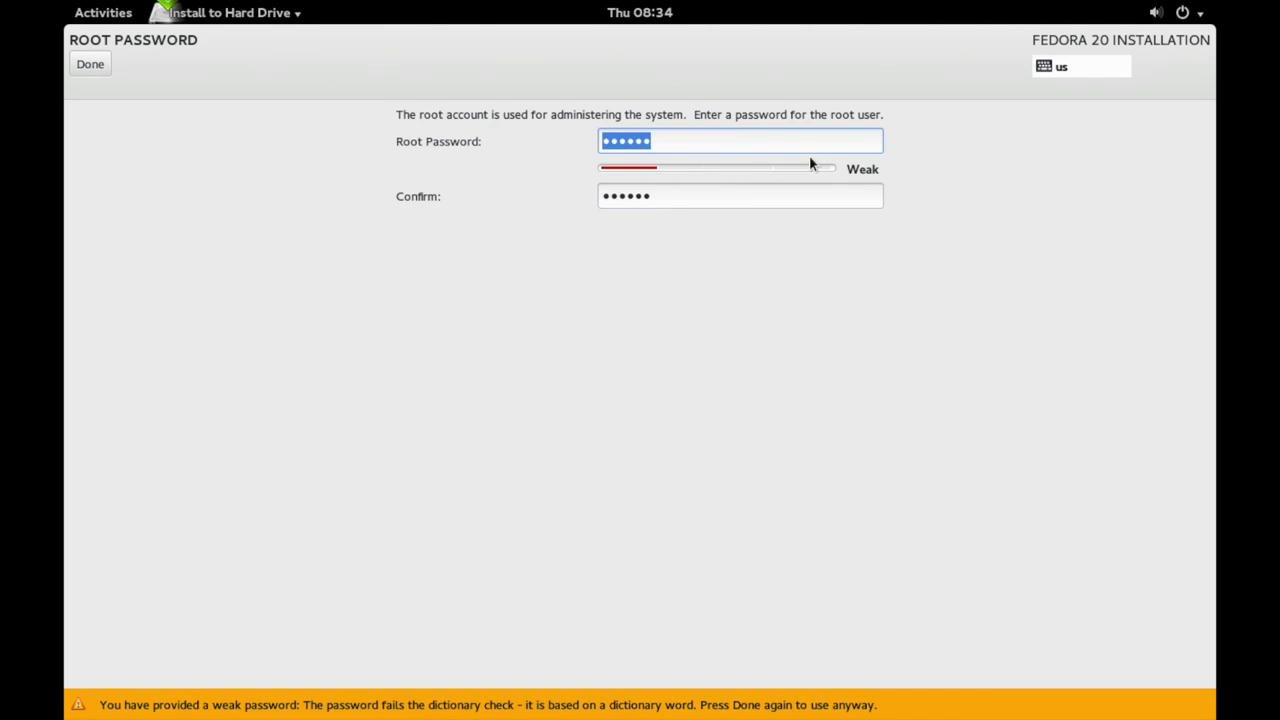
Accept the weak root password warning and open the user creation form
key("Tab")
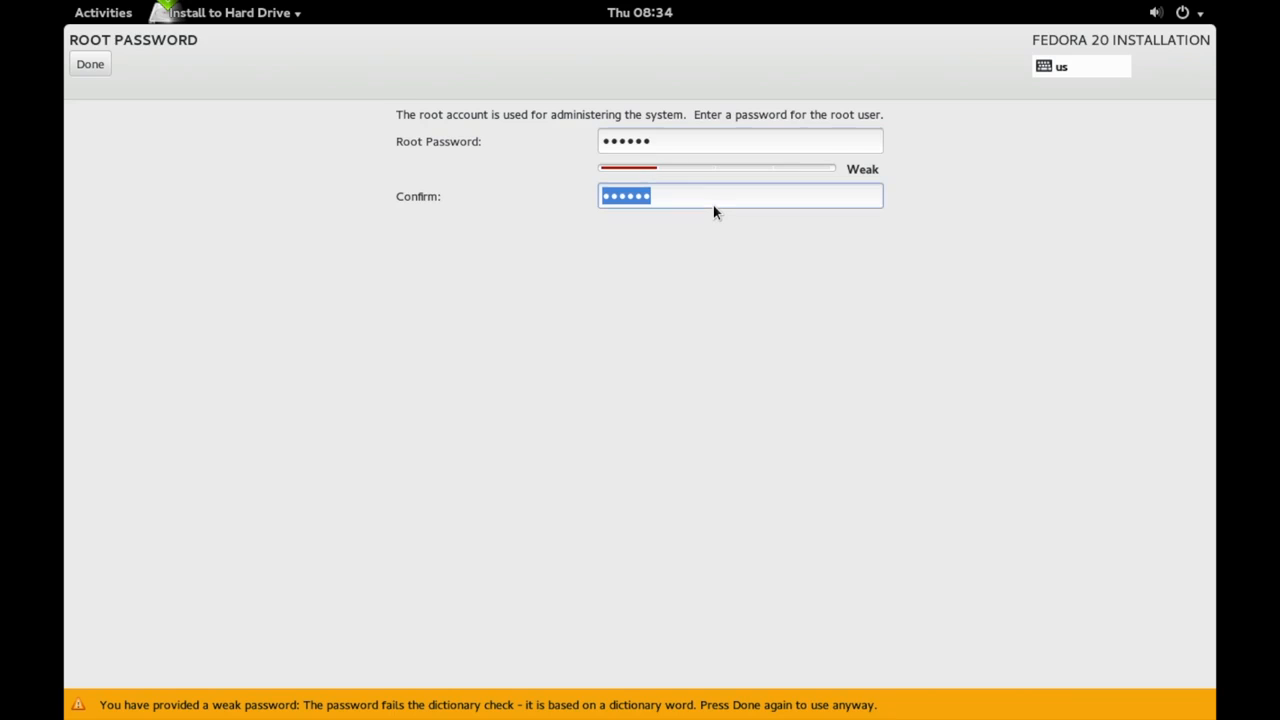
key("Return")
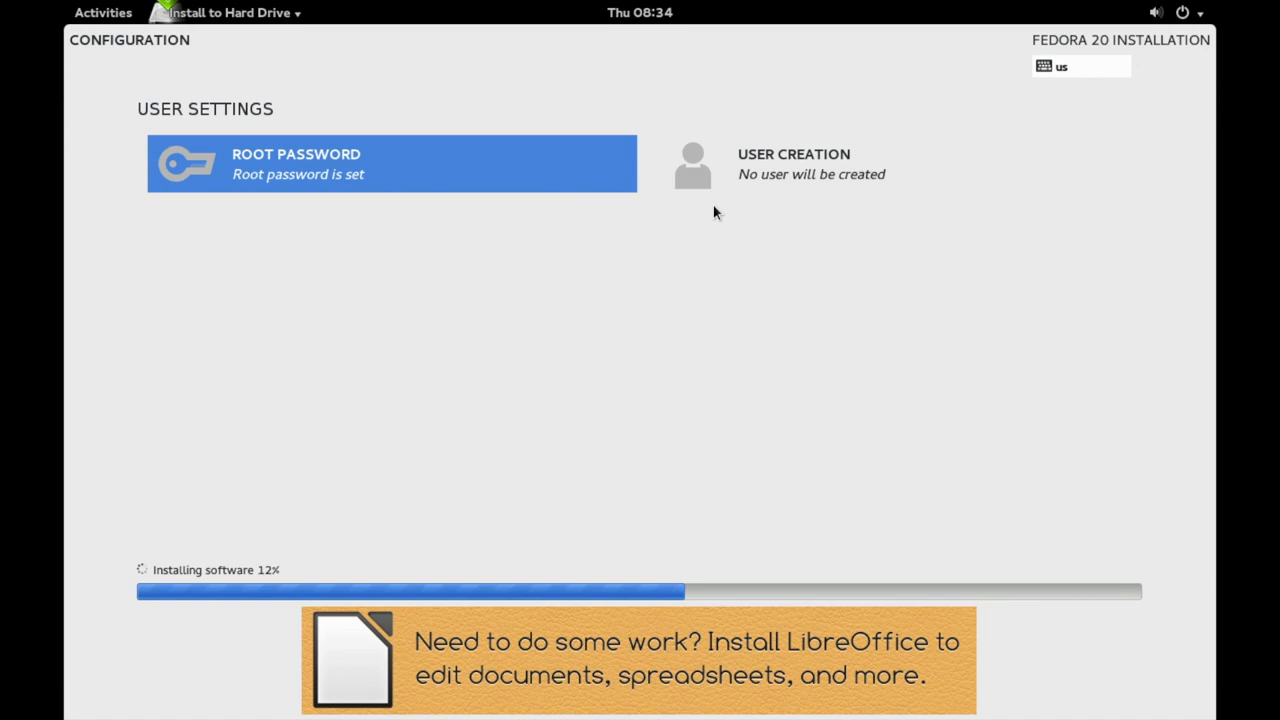
key("Tab")
key("Return")
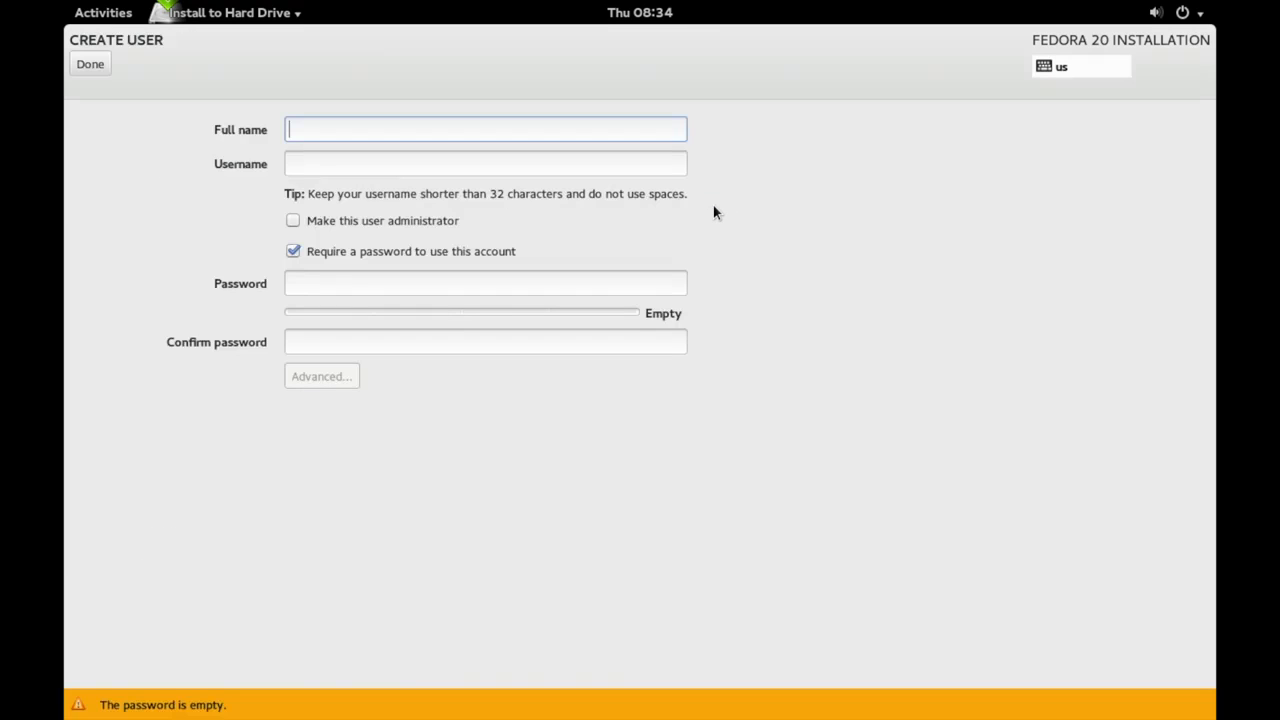
Enter the new user's full name and password, cancel Advanced options, and create the account
type("gavin")
key("Tab")
key("Tab")
key("Tab")
key("Tab")
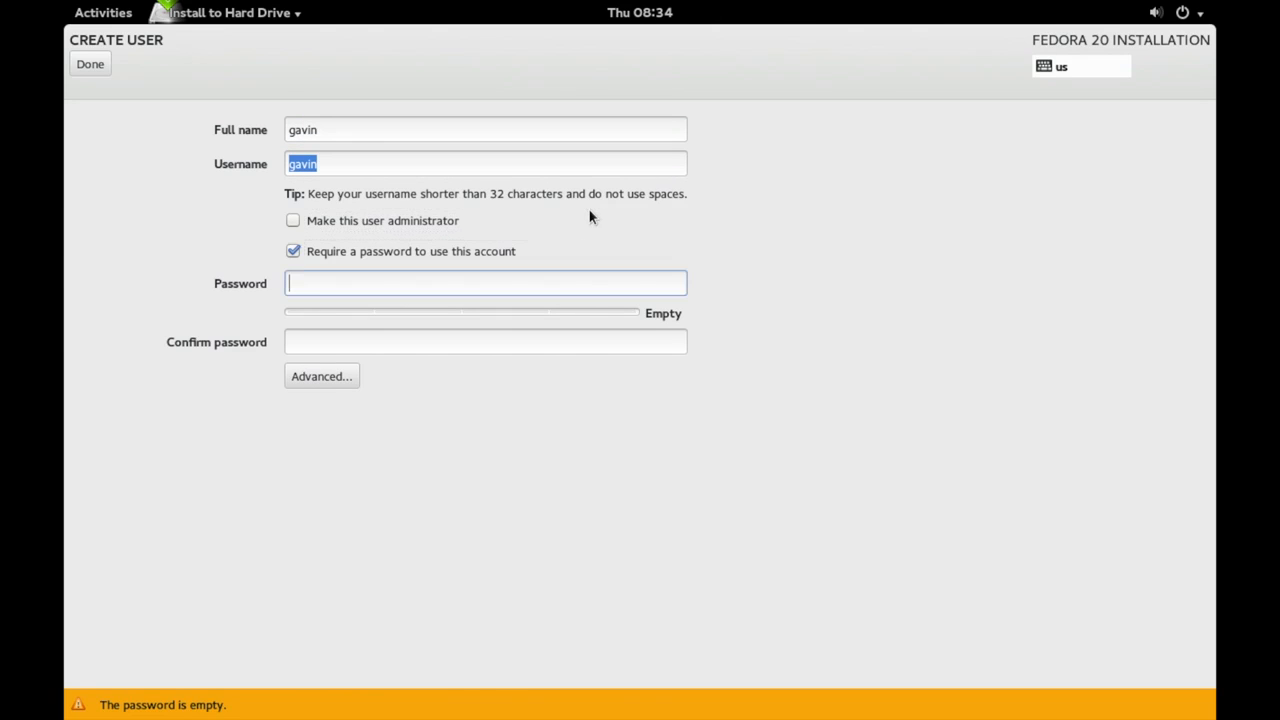
type("fedora")
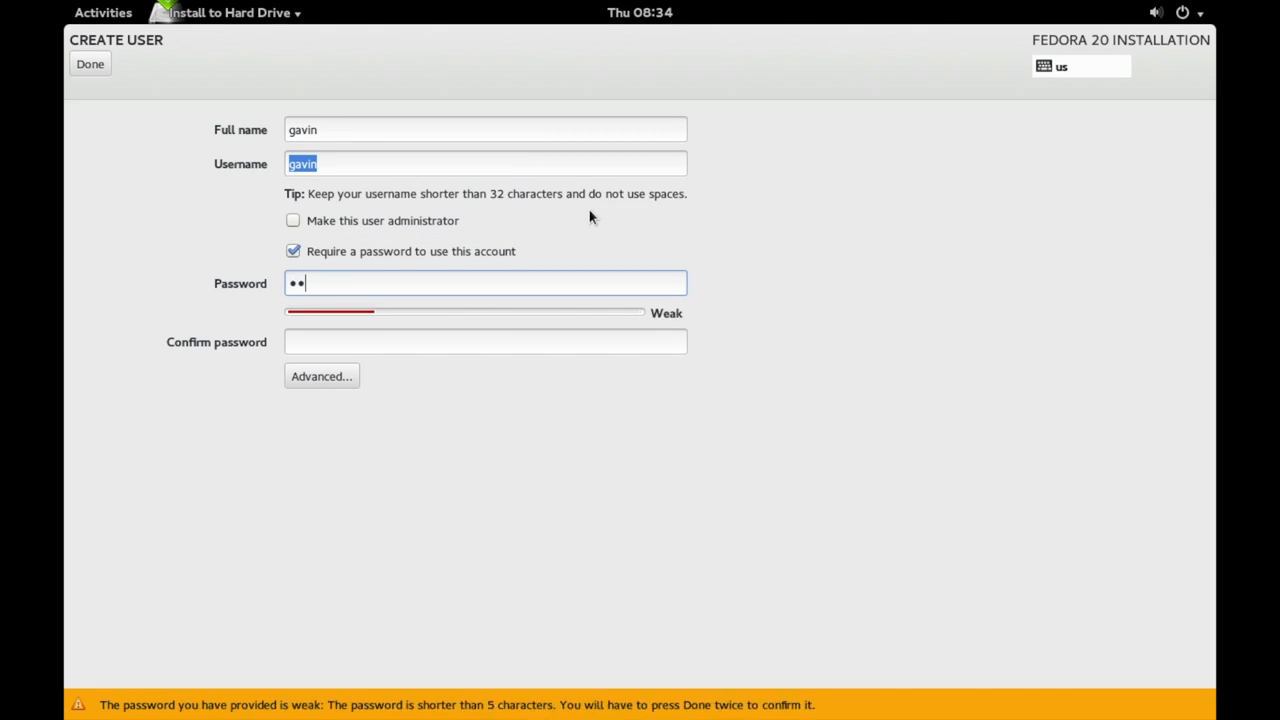
type("20")
key("Tab")
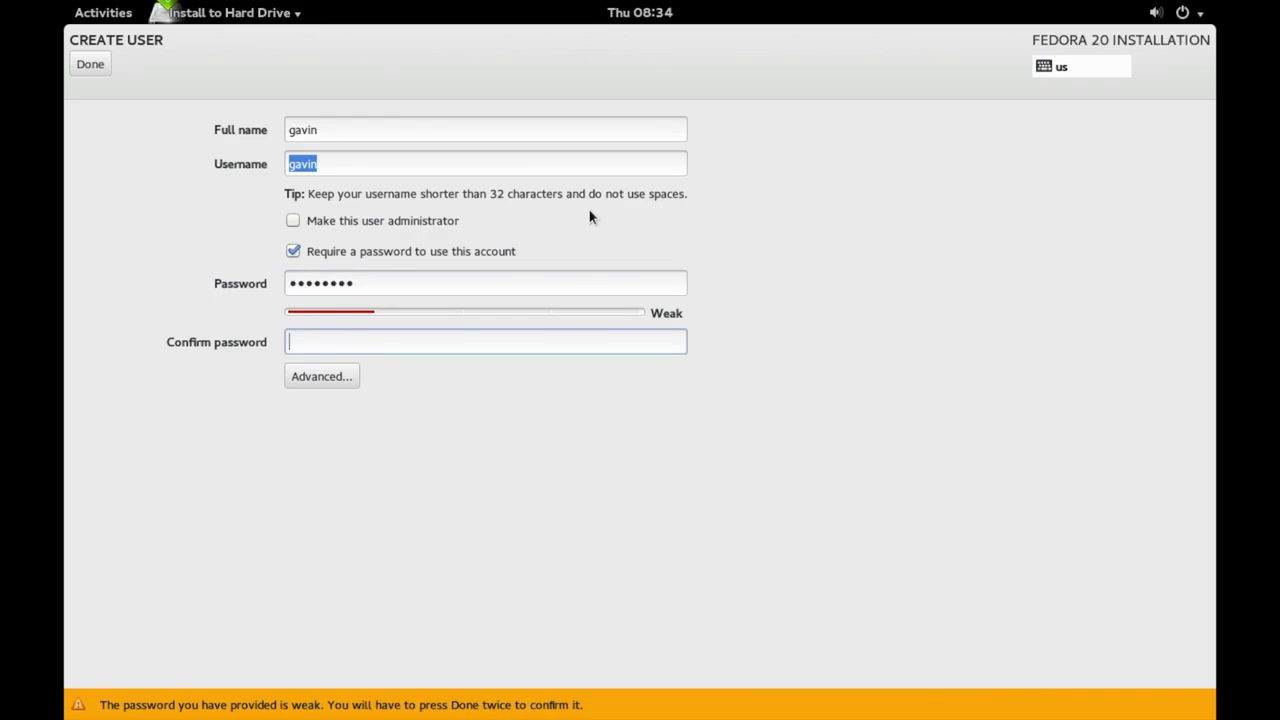
type("fedora20")
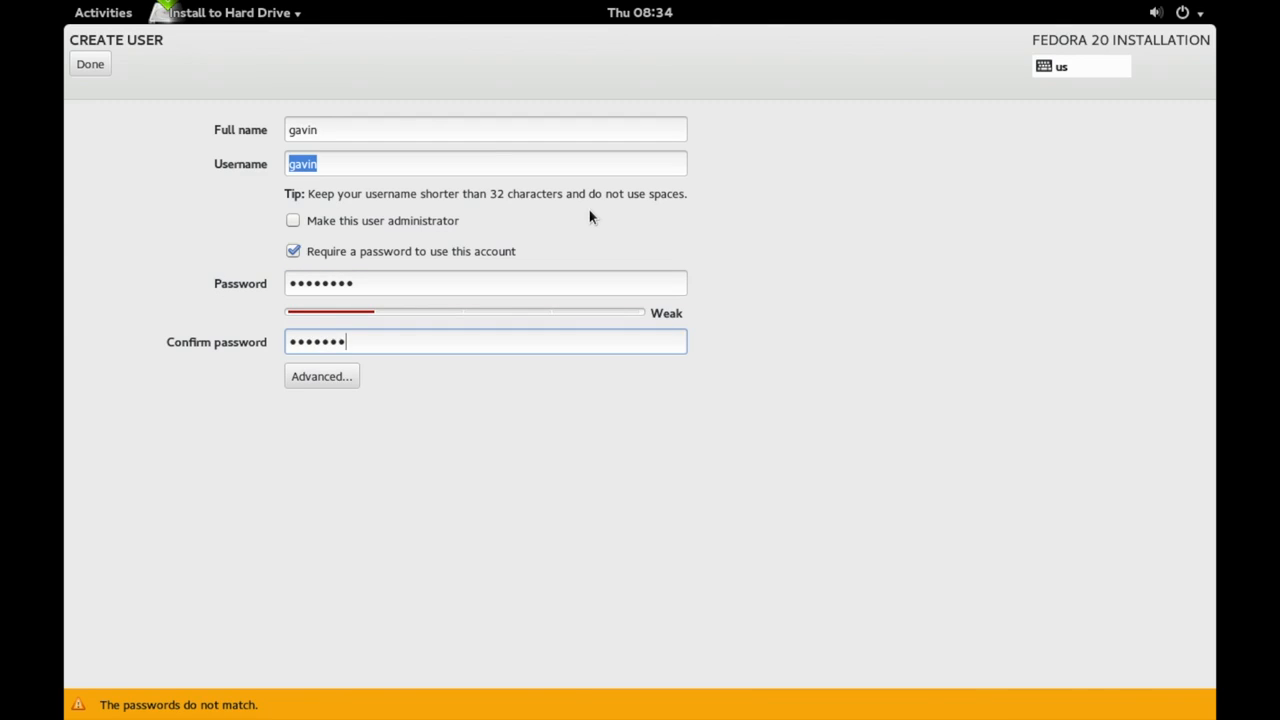
key("Tab")
key("alt+d")
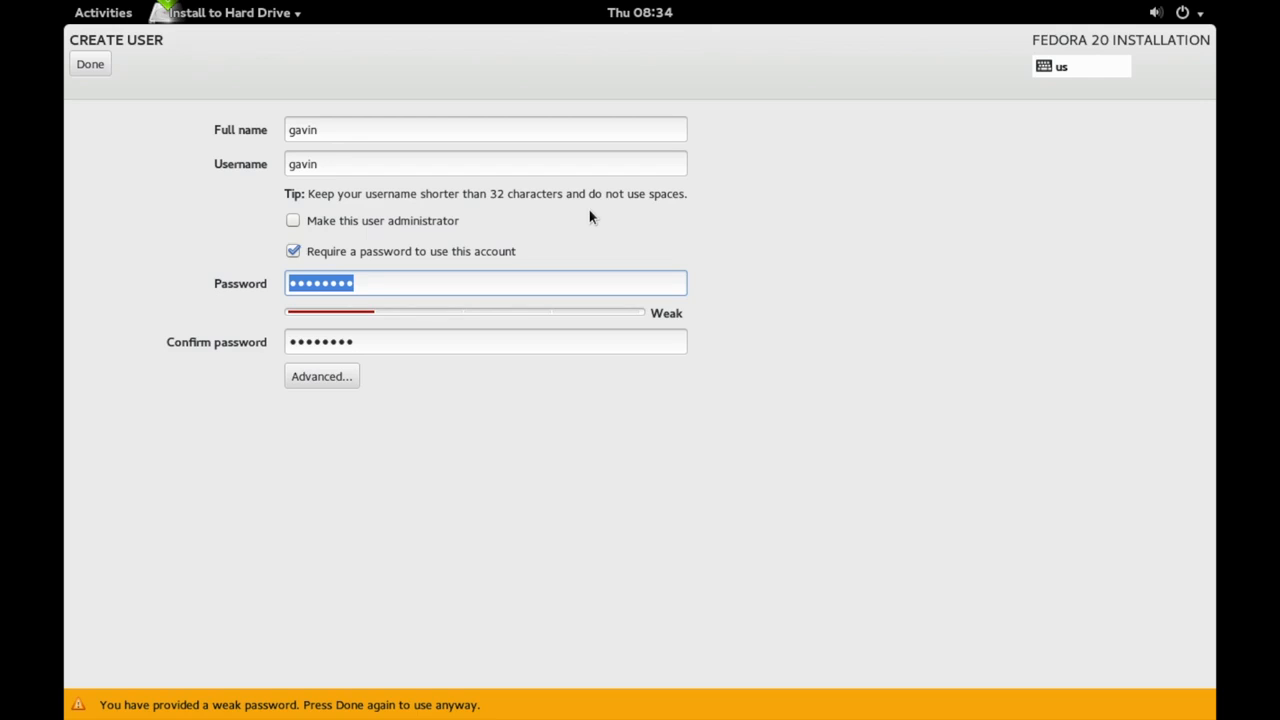
key("Tab")
key("alt+a")
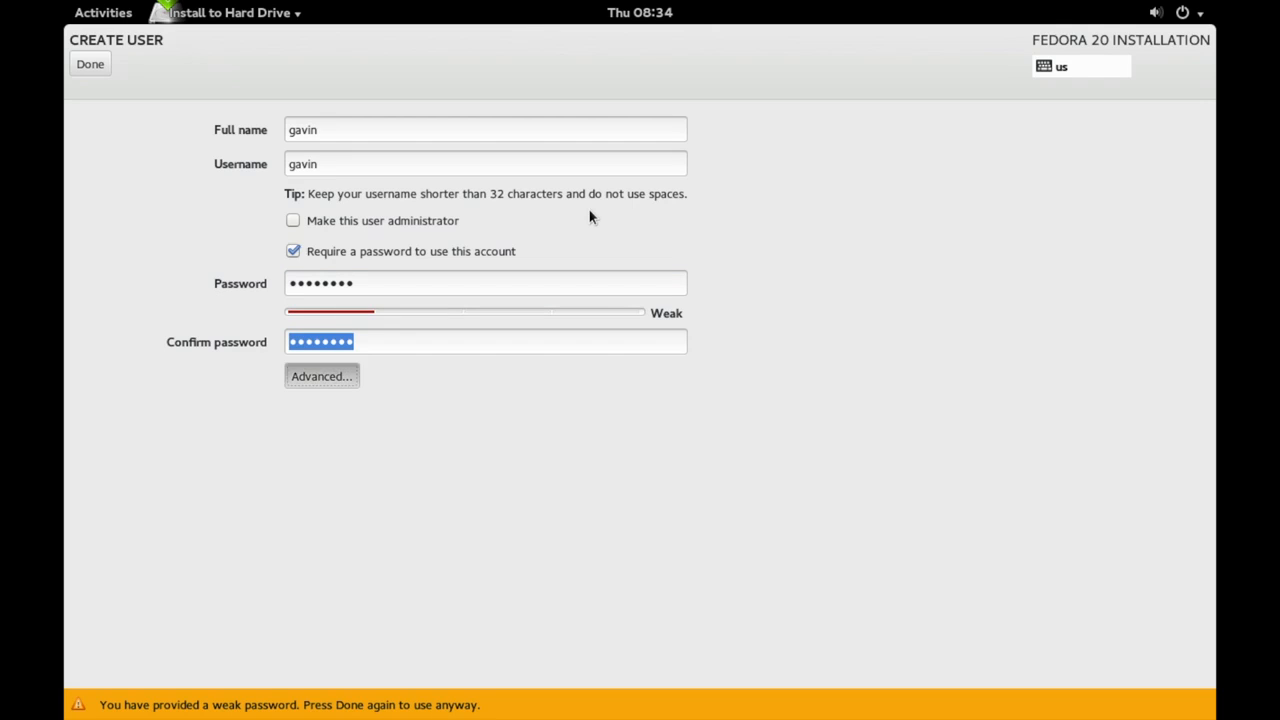
key("Tab")
key("Tab")
key("Tab")
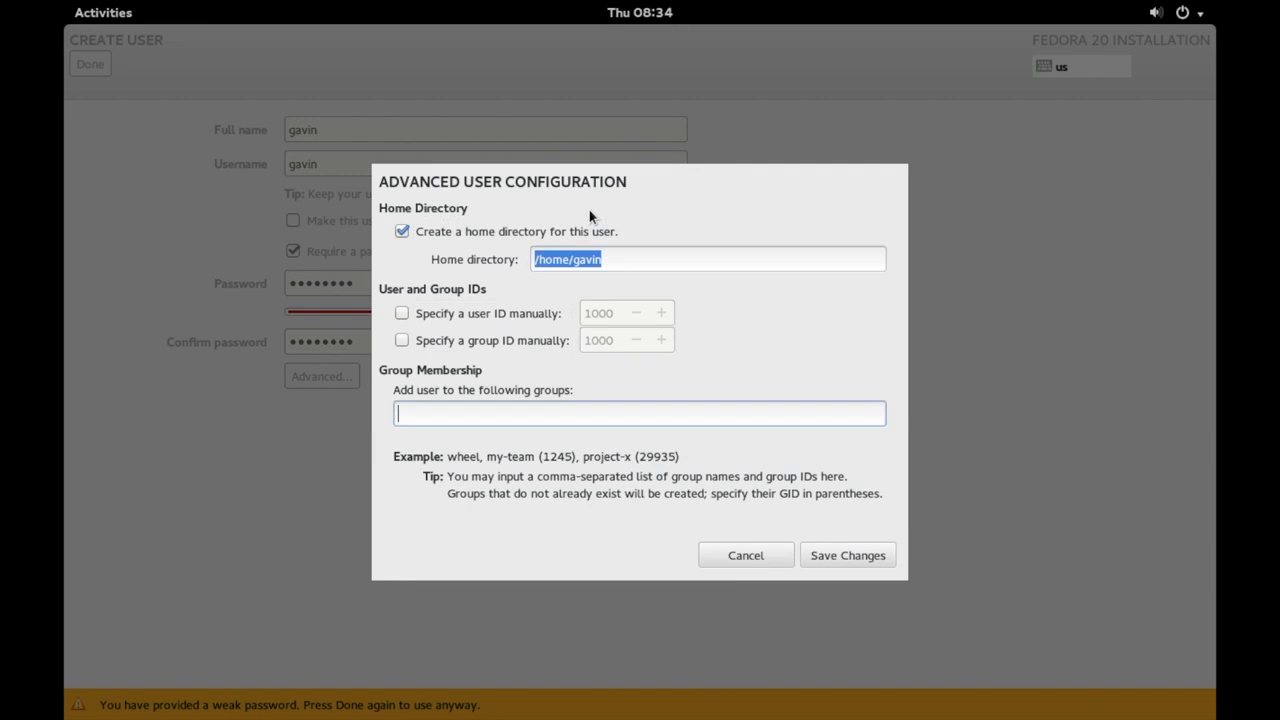
key("Return")
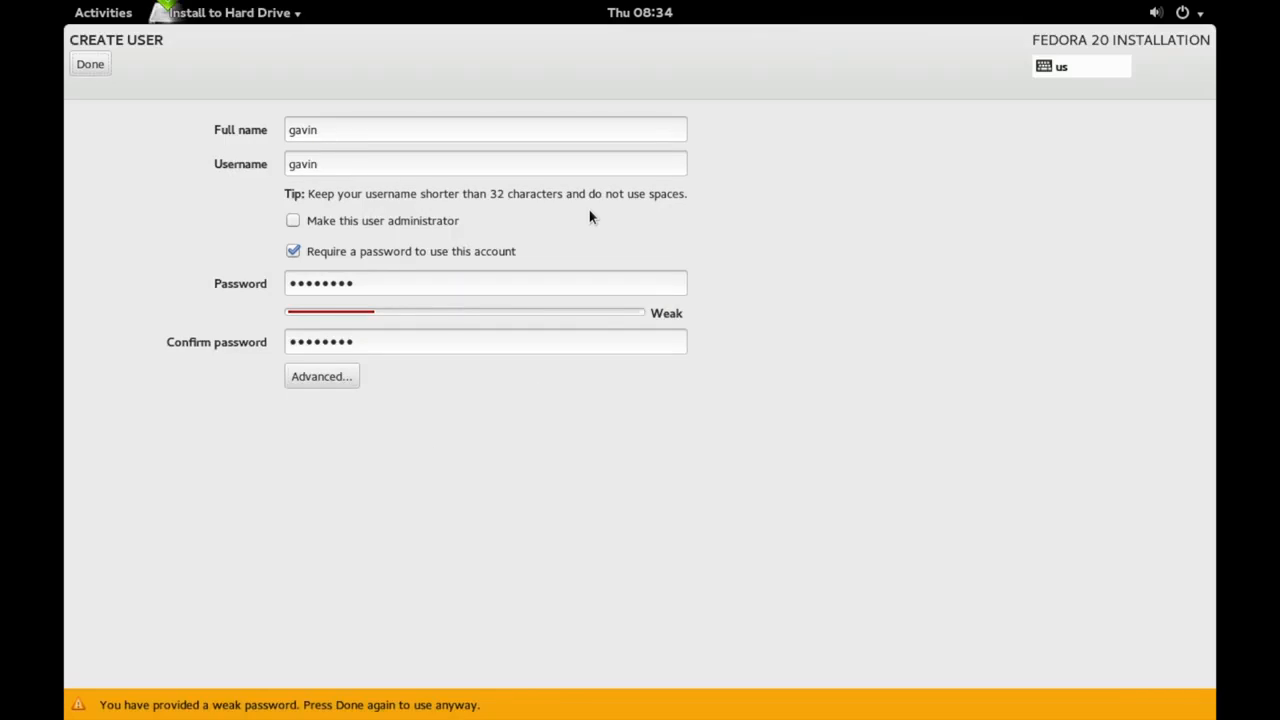
key("alt+d")
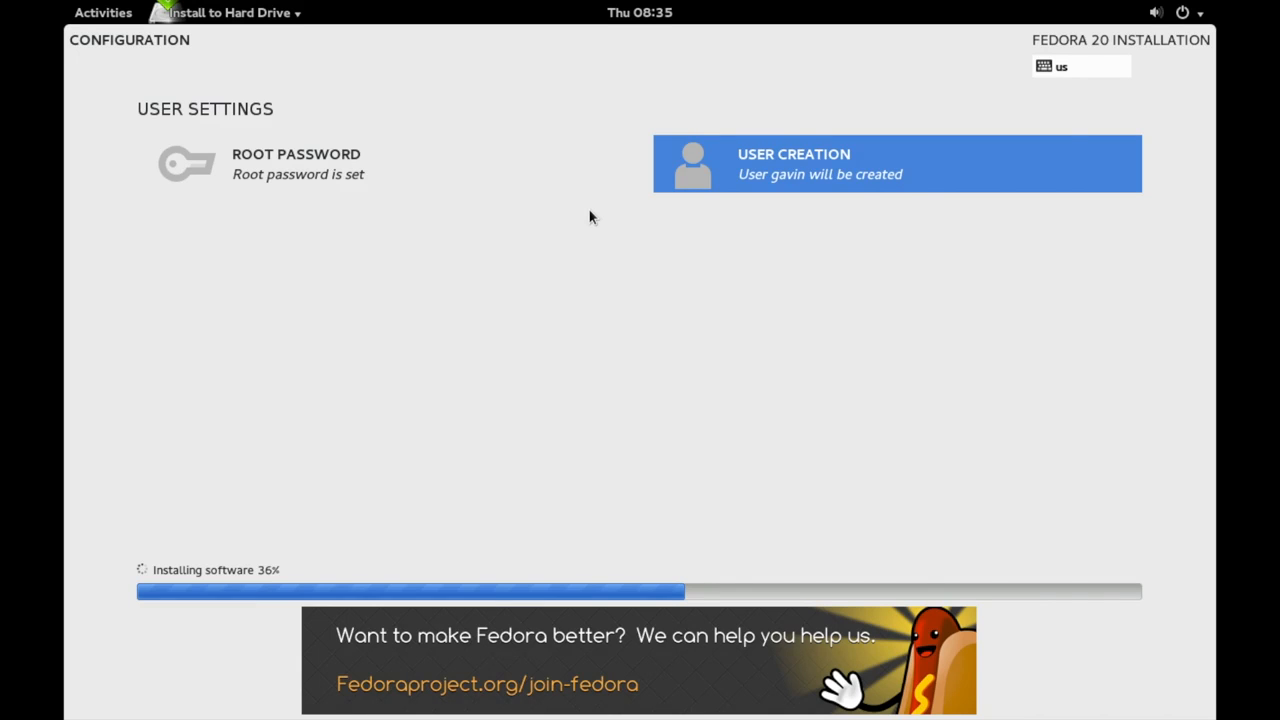
Return to the full-screen Test for Video VM and unlock Fedora with the account password
key("ctrl+Left")
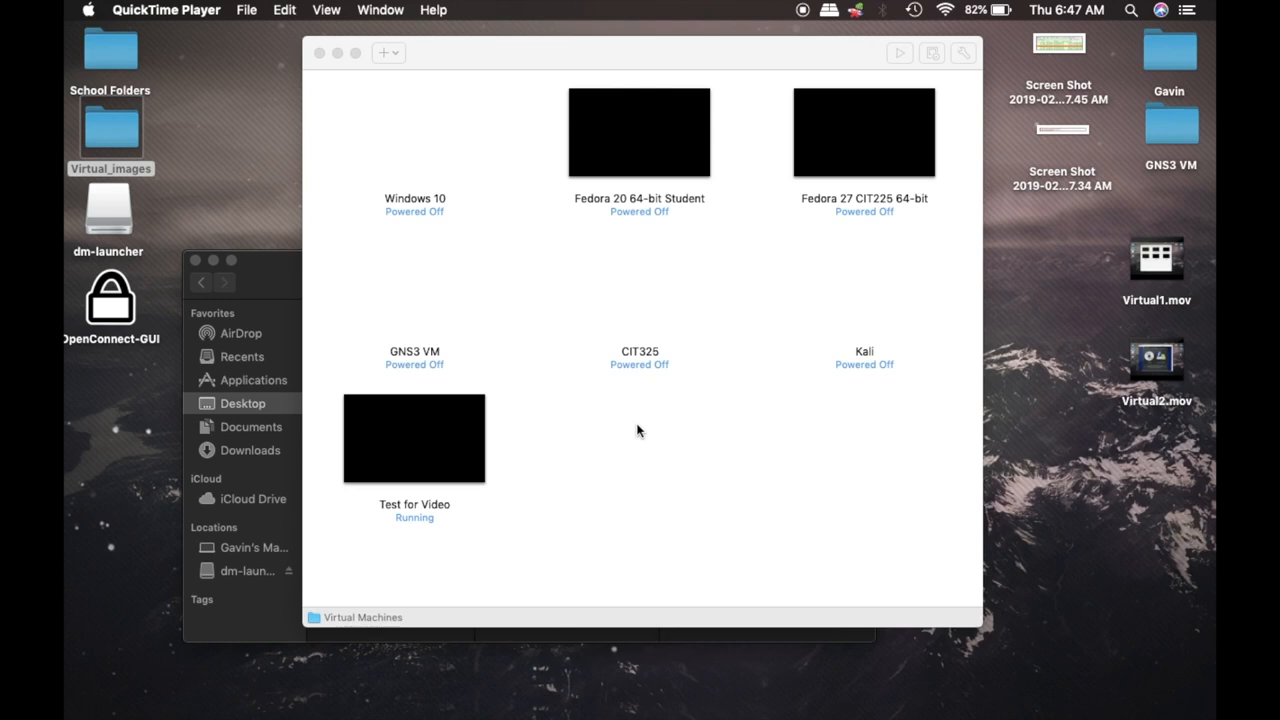
key("ctrl+Right")
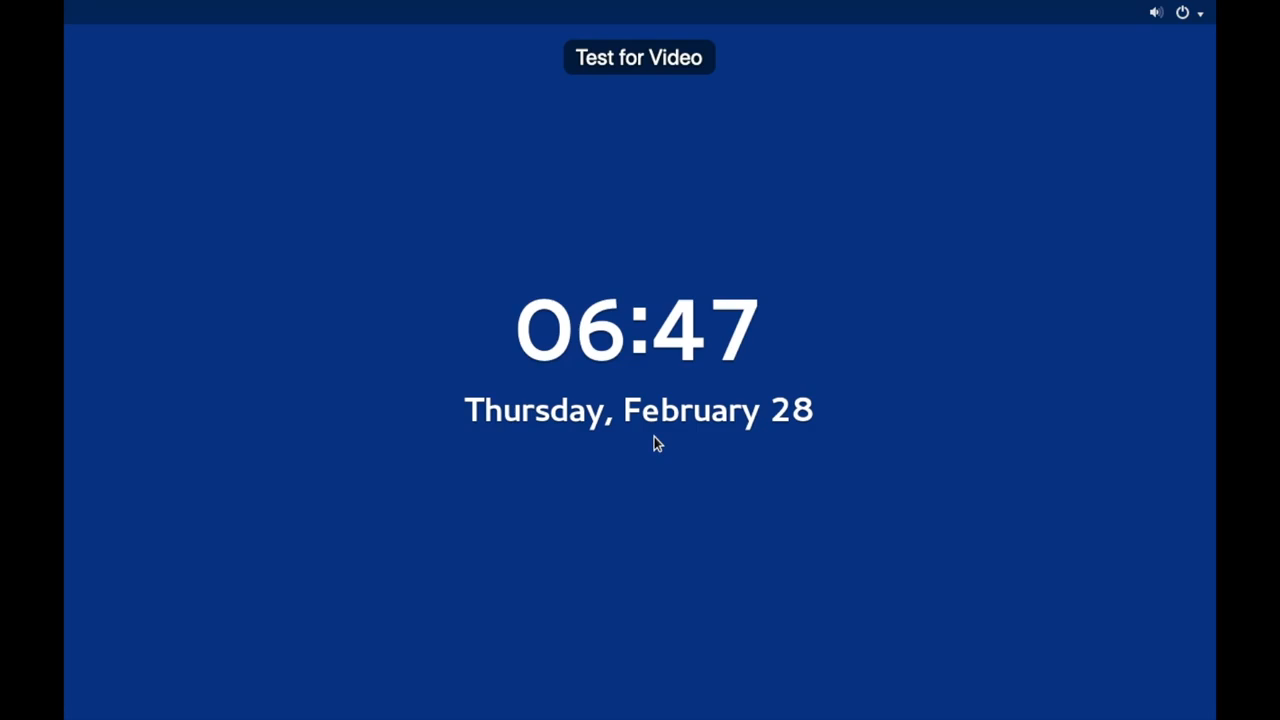
key("Return")
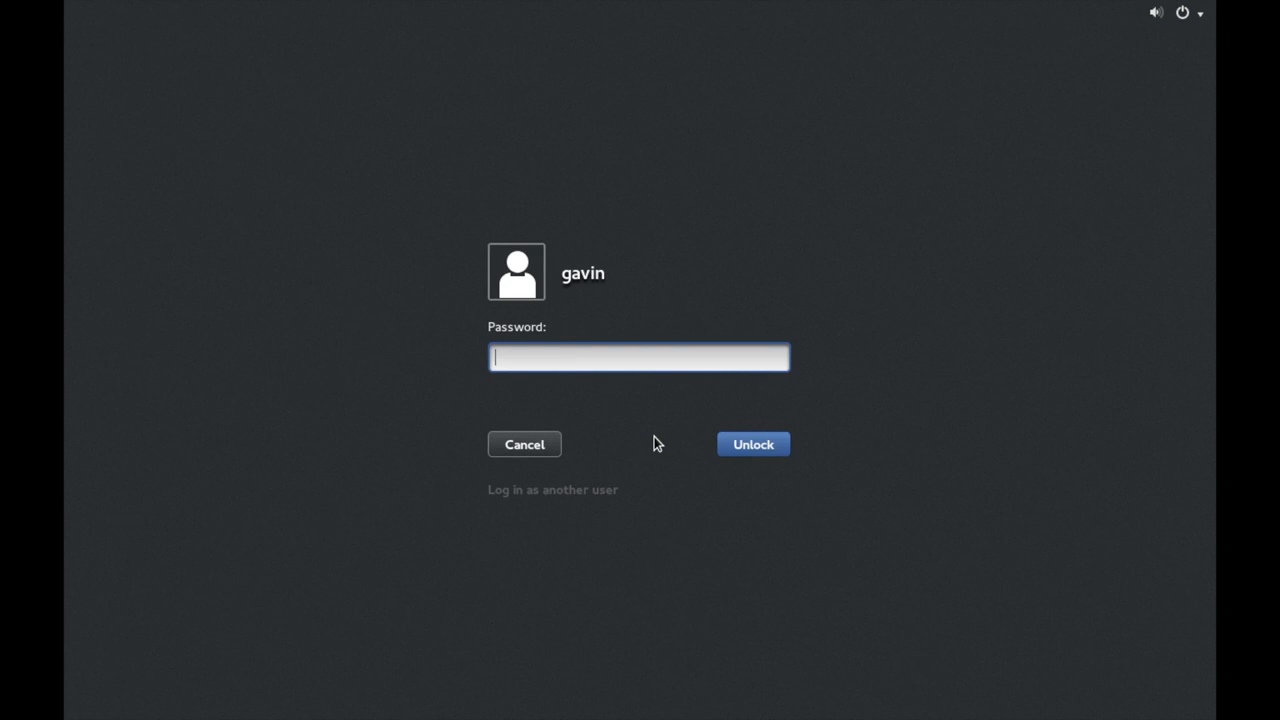
type("••••••••")
key("Return")
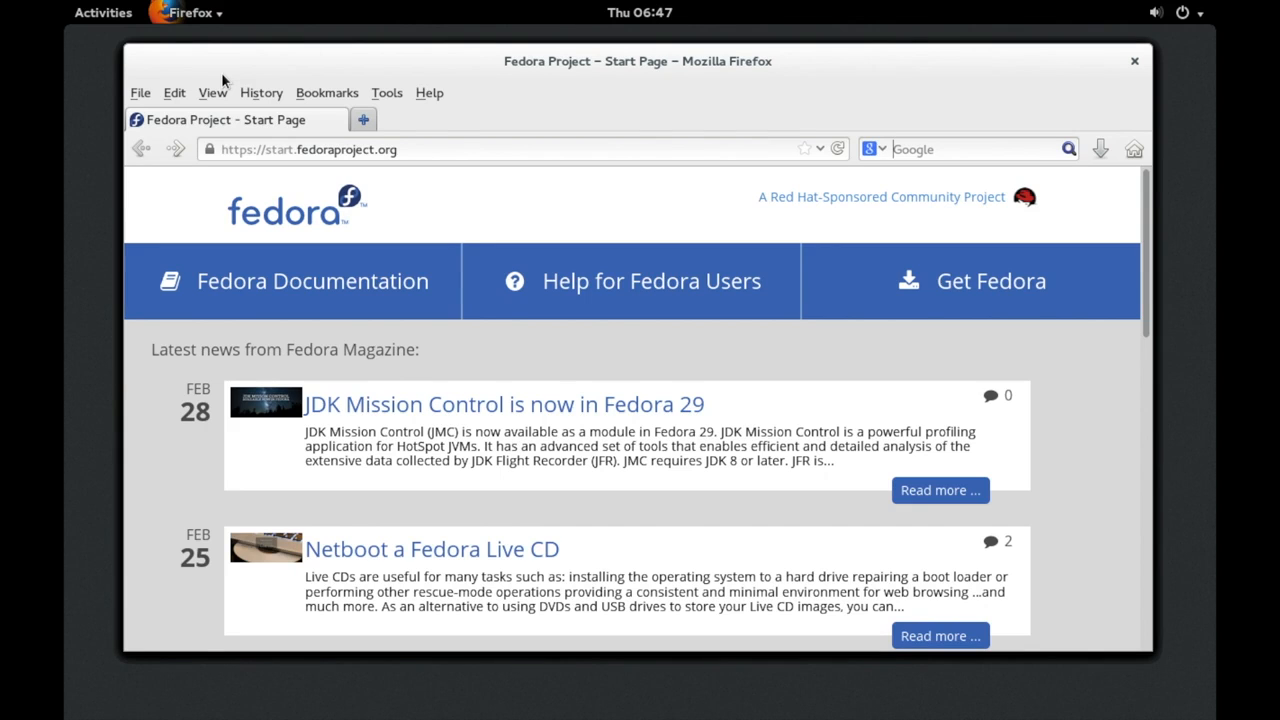
Launch Terminal by searching 'termi' in the GNOME app grid, then centre its window
left_click(112, 20)
type("term")
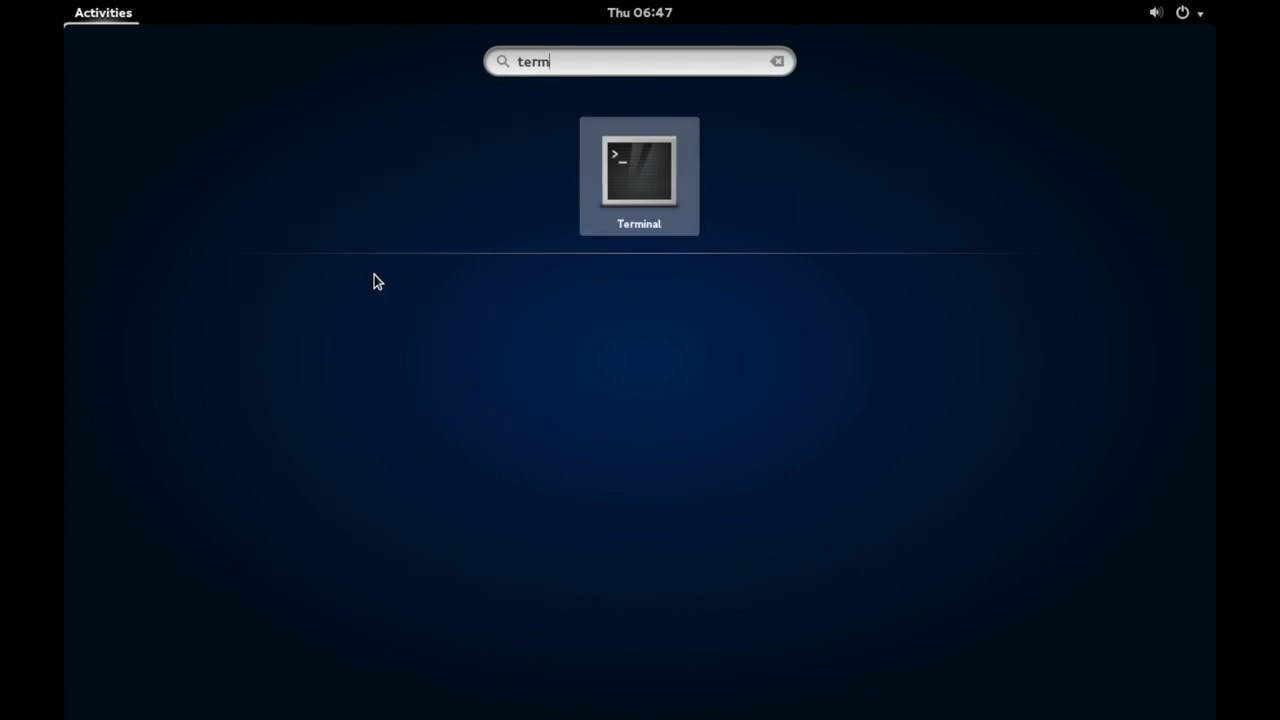
left_click(106, 12)
left_click(106, 12)
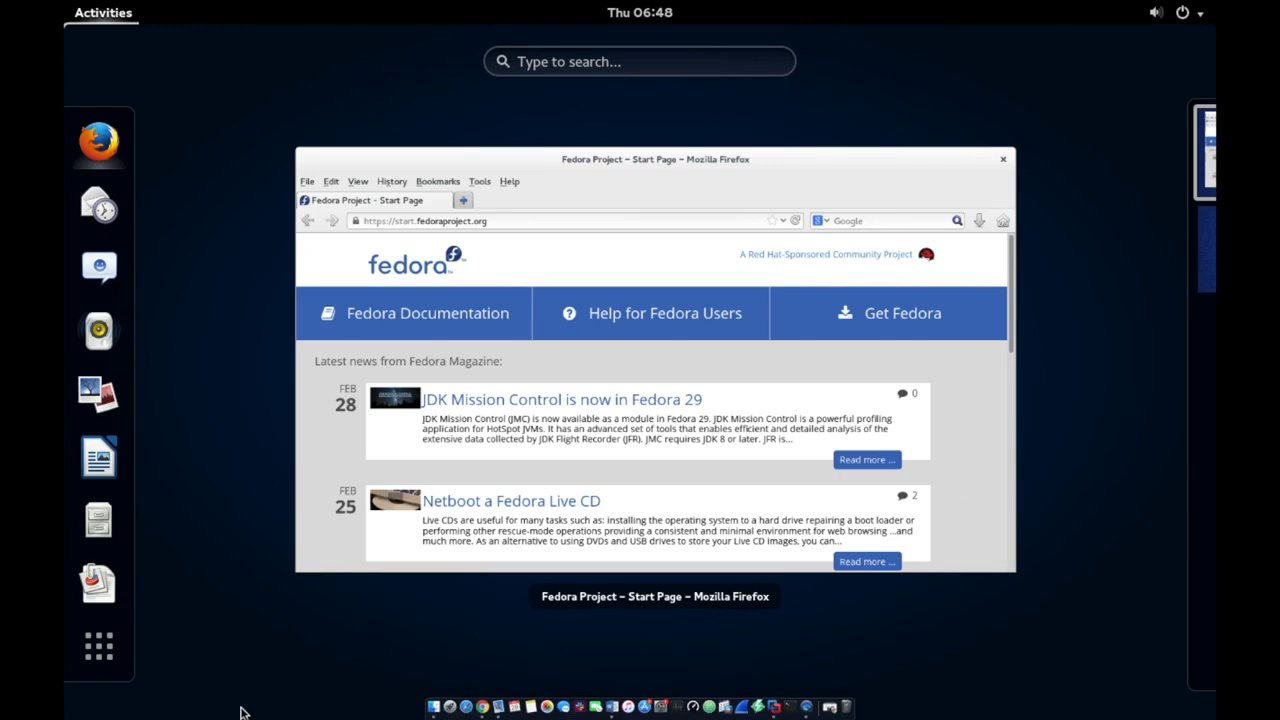
left_click(104, 650)
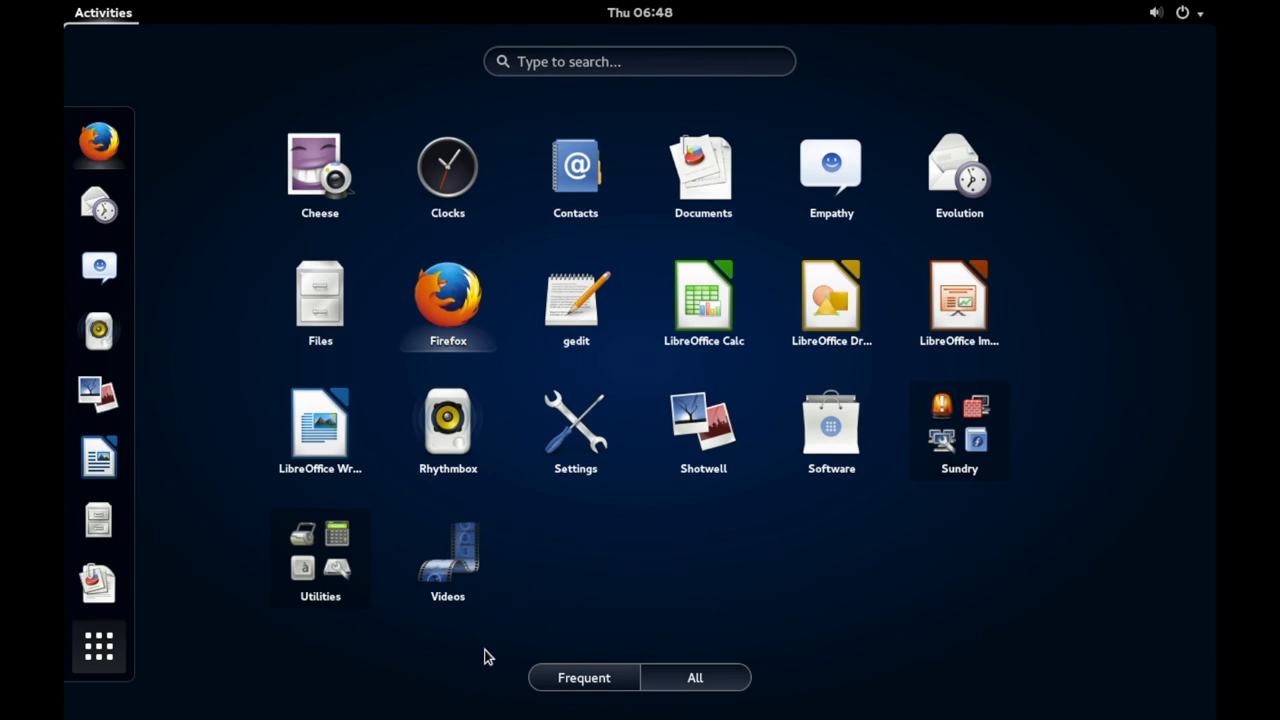
left_click(624, 58)
type("ter")
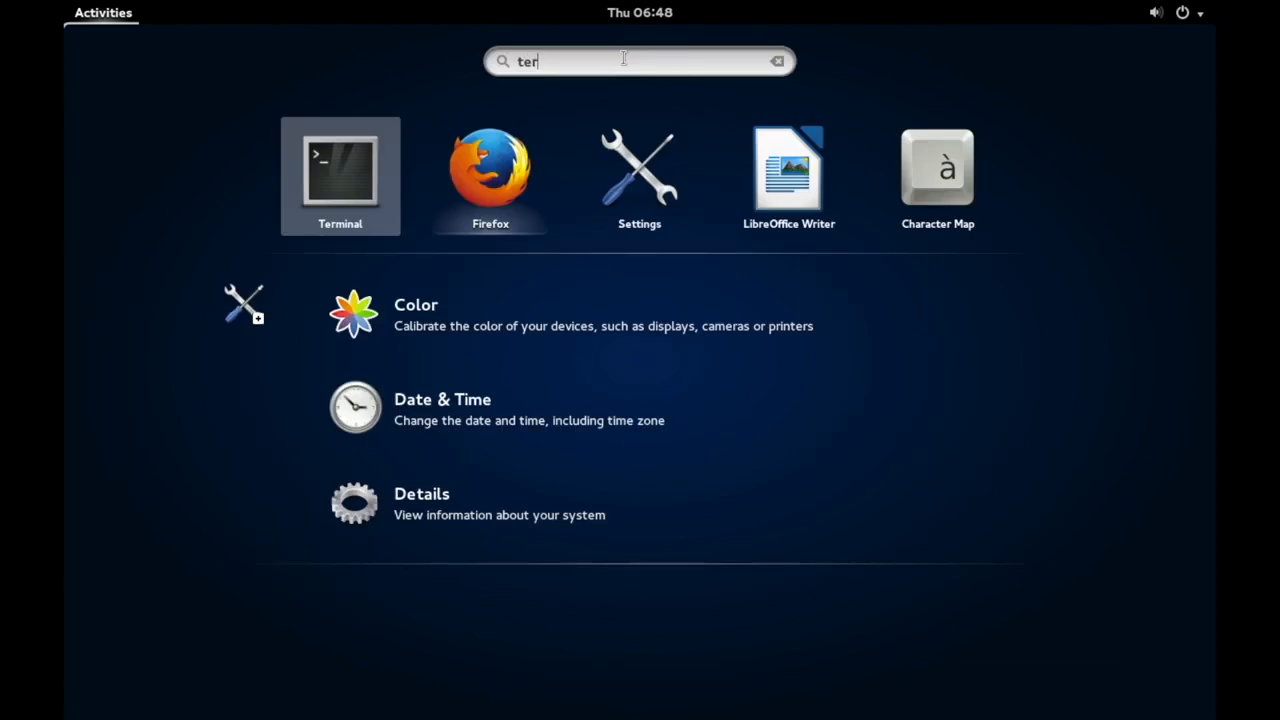
type("mi")
left_click(650, 198)
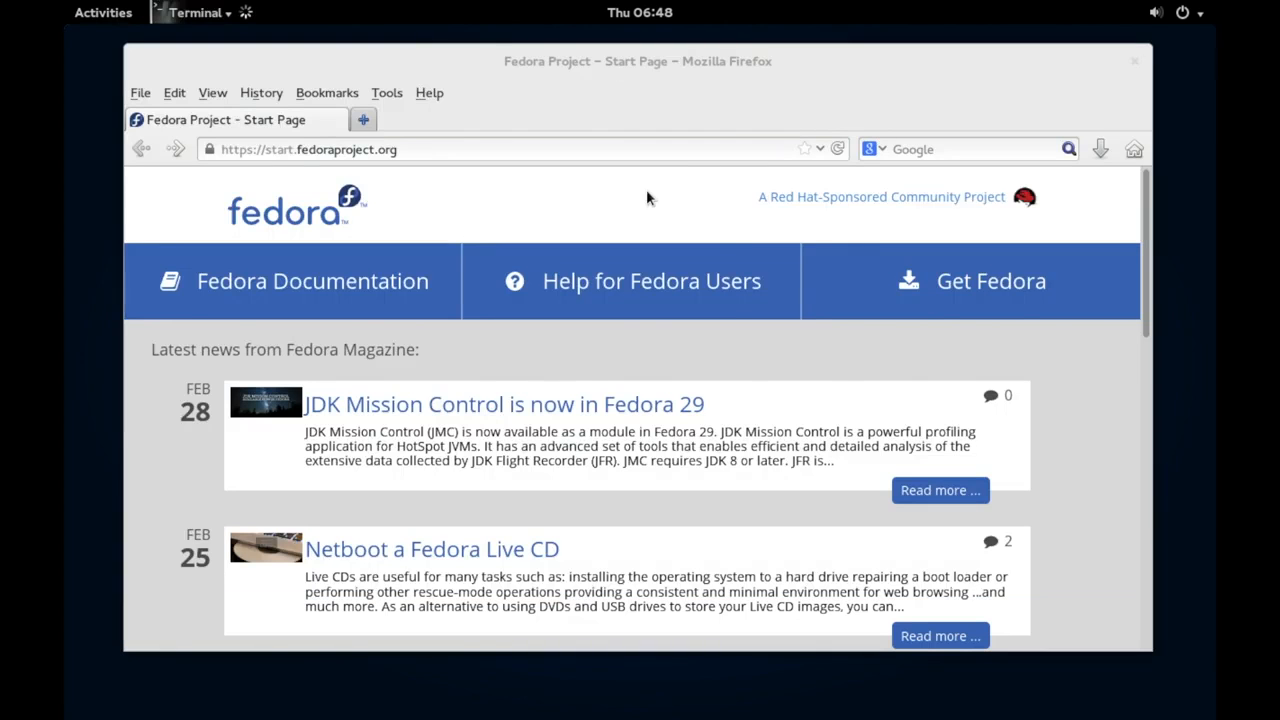
left_click_drag(289, 34, 531, 151)
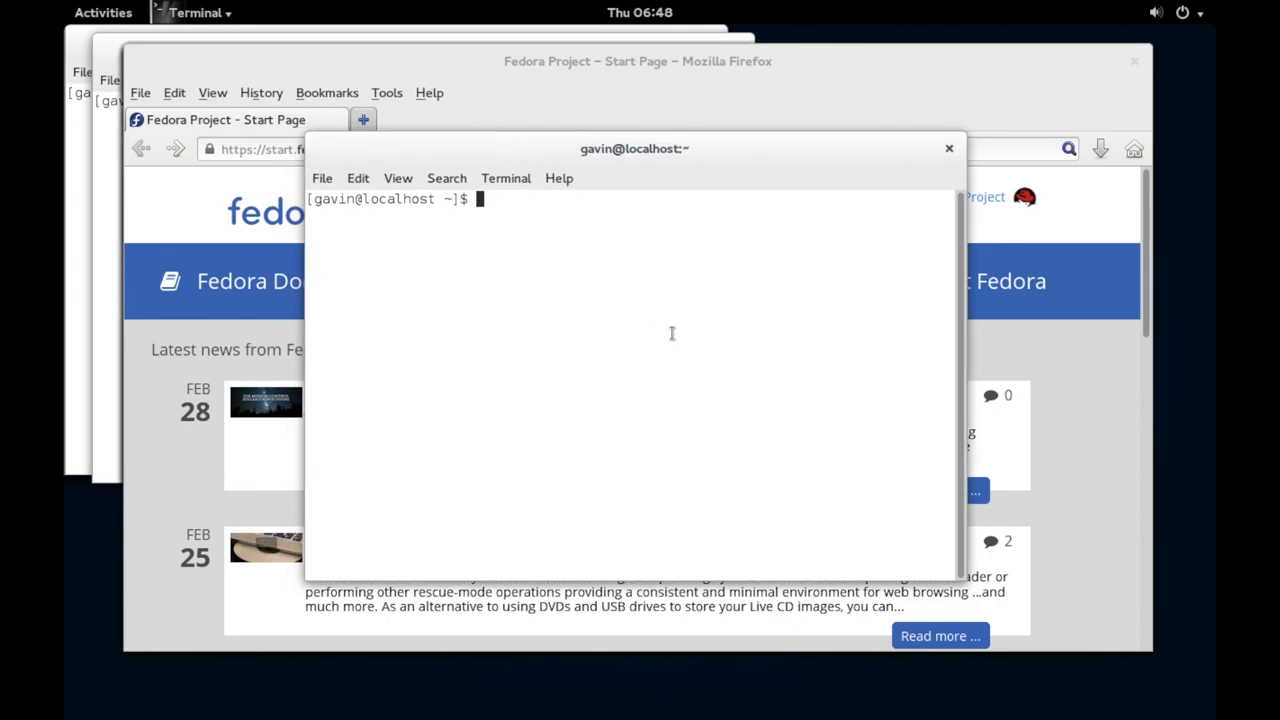
Ping 8.8.8.8 from the terminal and stop it once replies come back
type("ping 8.8.8.8")
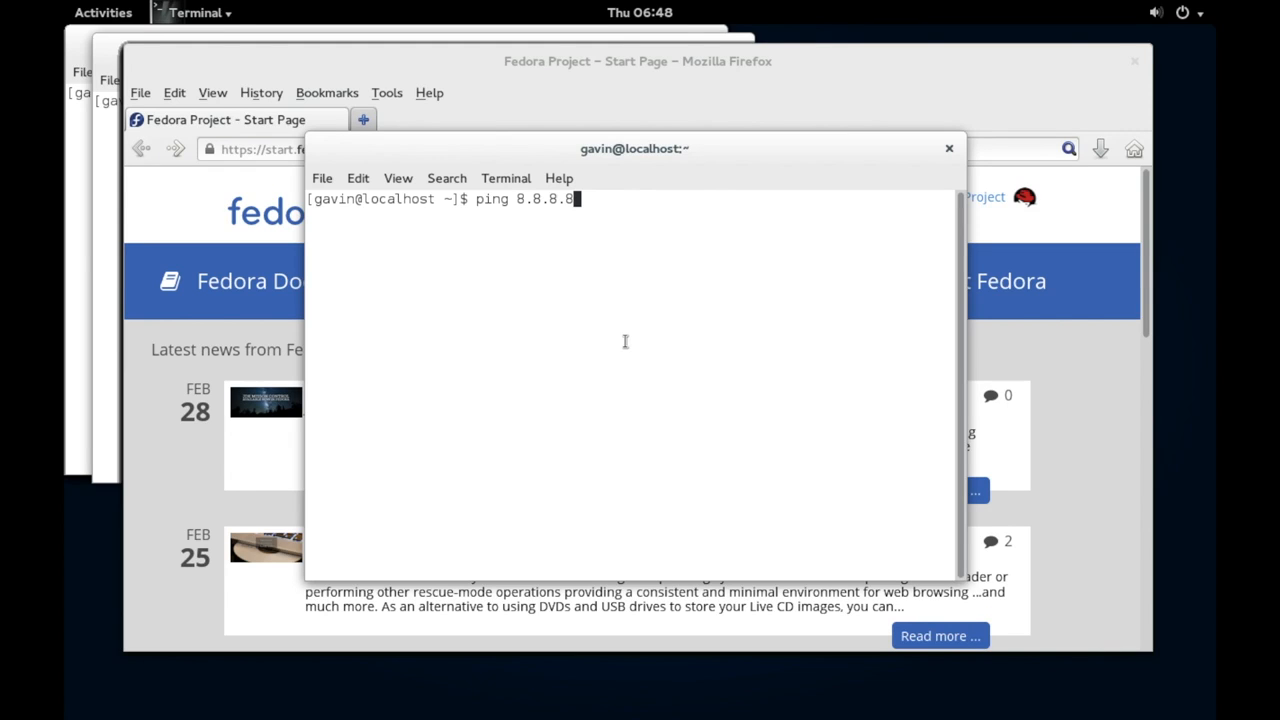
key("Return")
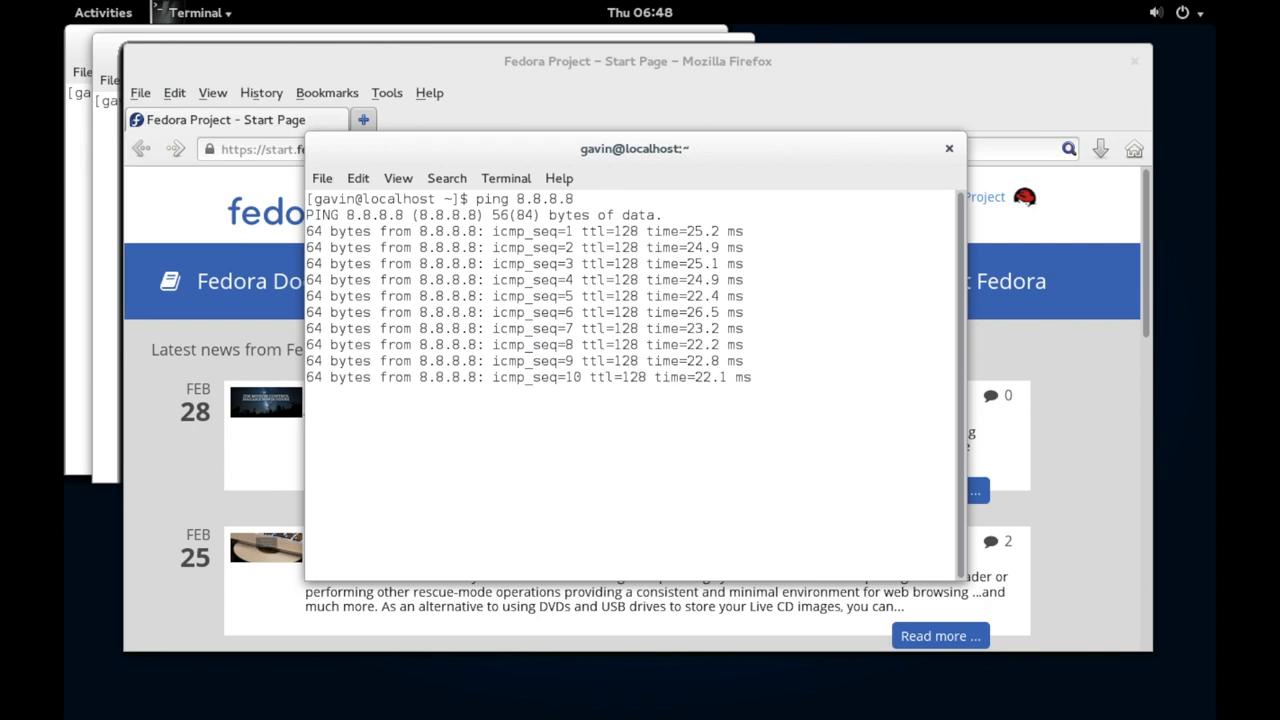
key("ctrl+c")
key("Up")
key("BackSpace")
key("BackSpace")
key("BackSpace")
key("BackSpace")
key("BackSpace")
key("BackSpace")
key("BackSpace")
type("www.facebook.com")
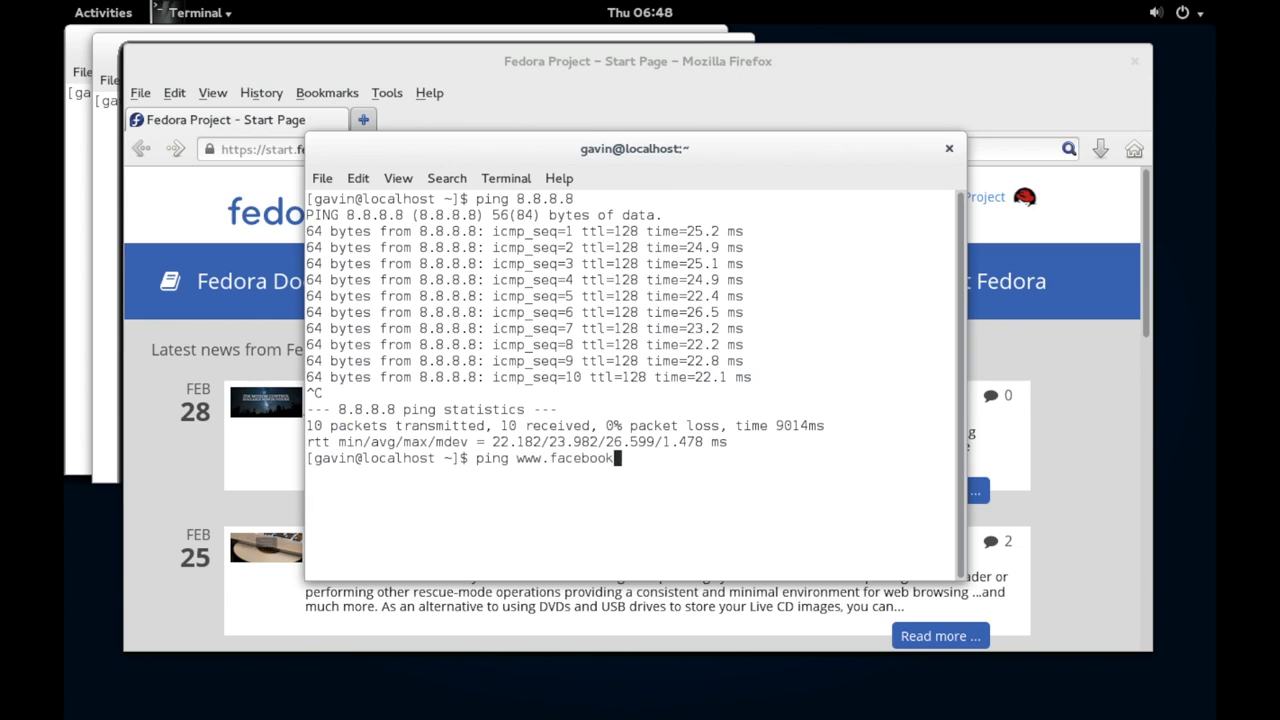
key("Return")
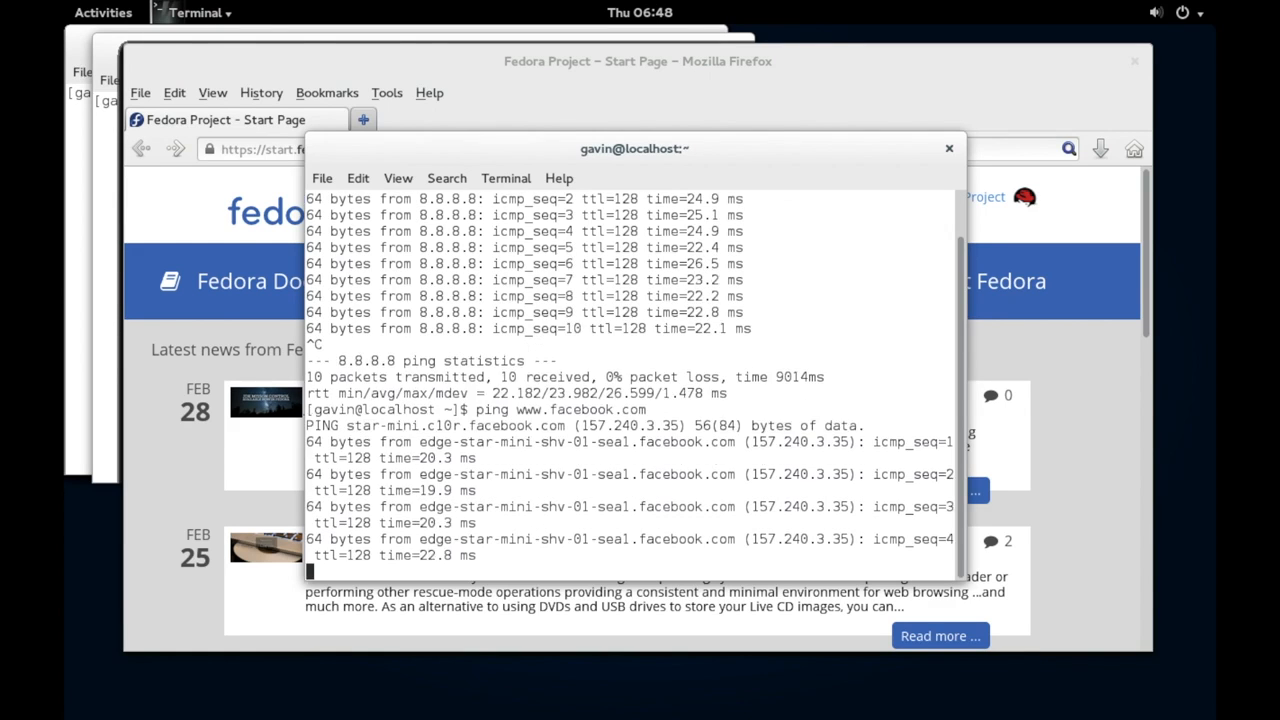
key("ctrl+c")
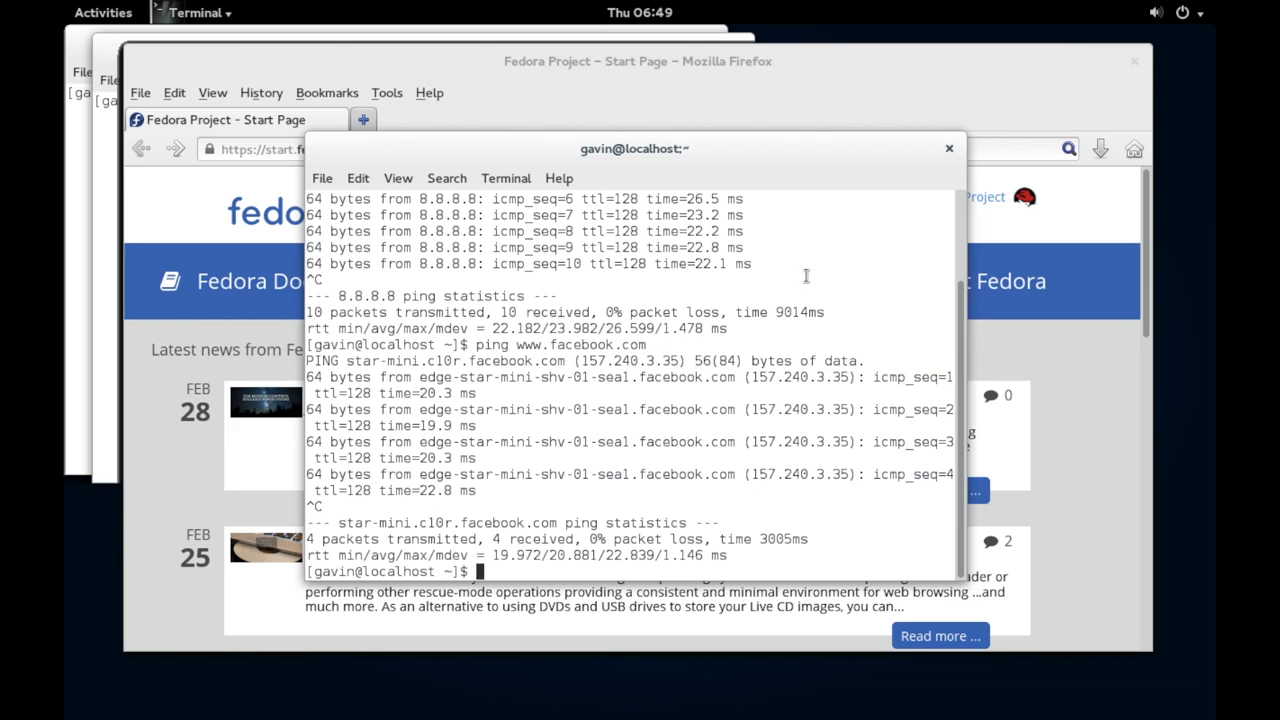
left_click(897, 89)
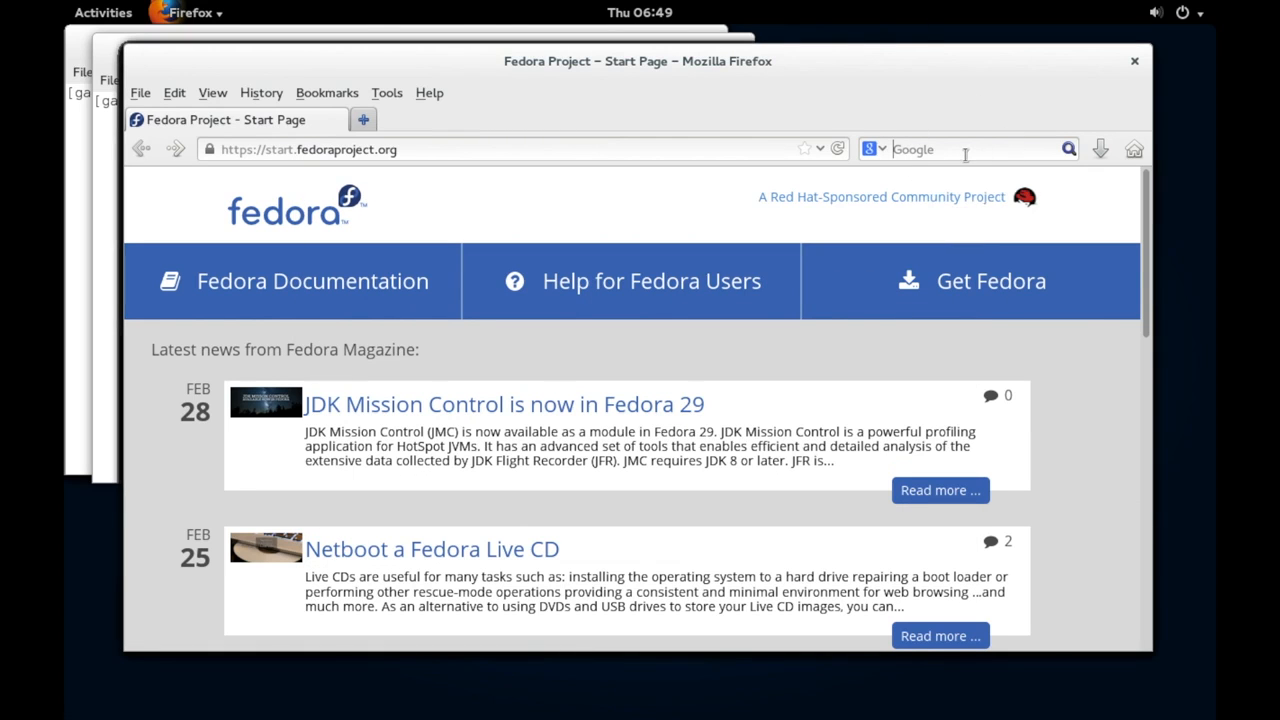
Search Google for 'hello' and maximize the Firefox window
type("hello")
key("Return")
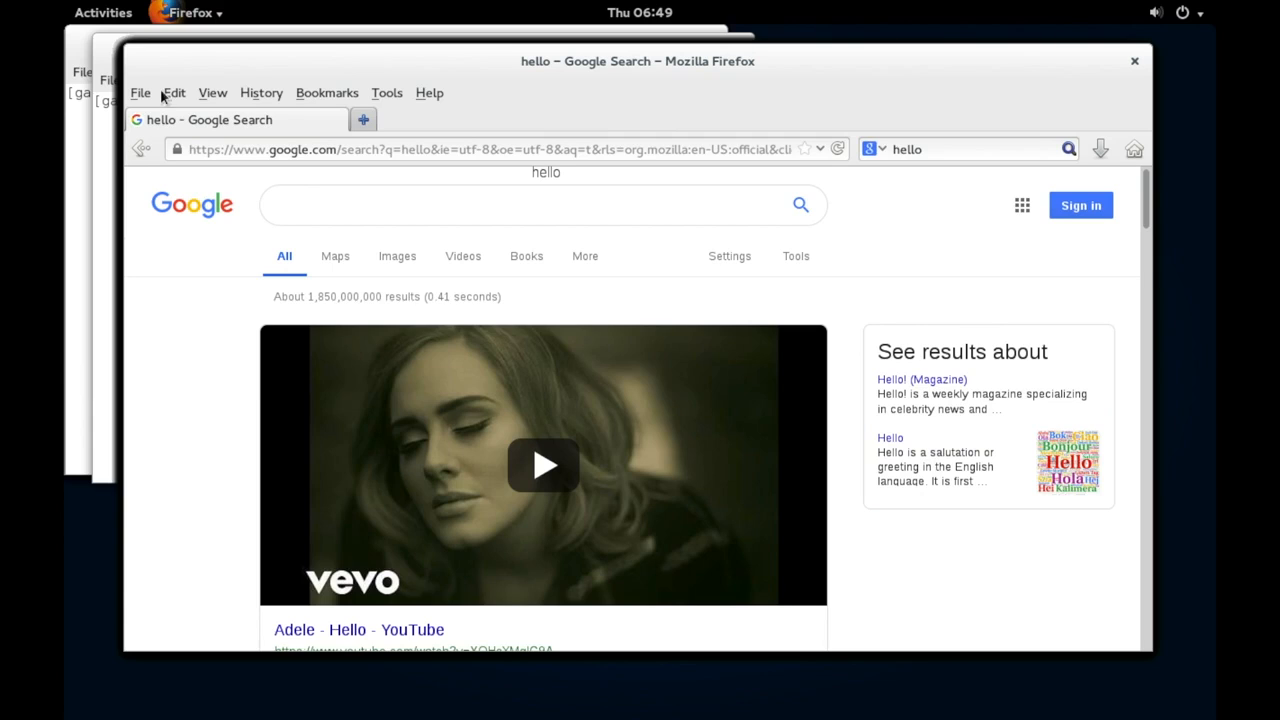
double_click(253, 75)
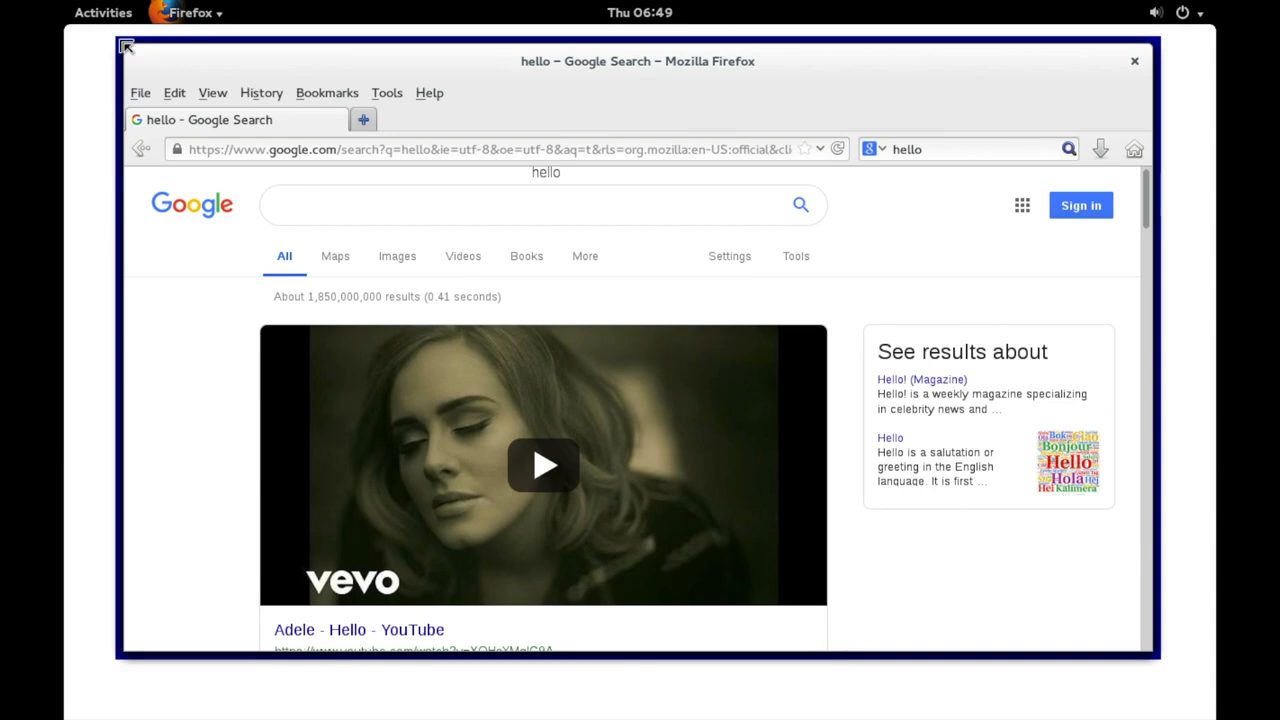
Reposition the Firefox window and bring it back to the front via Activities
left_click(100, 20)
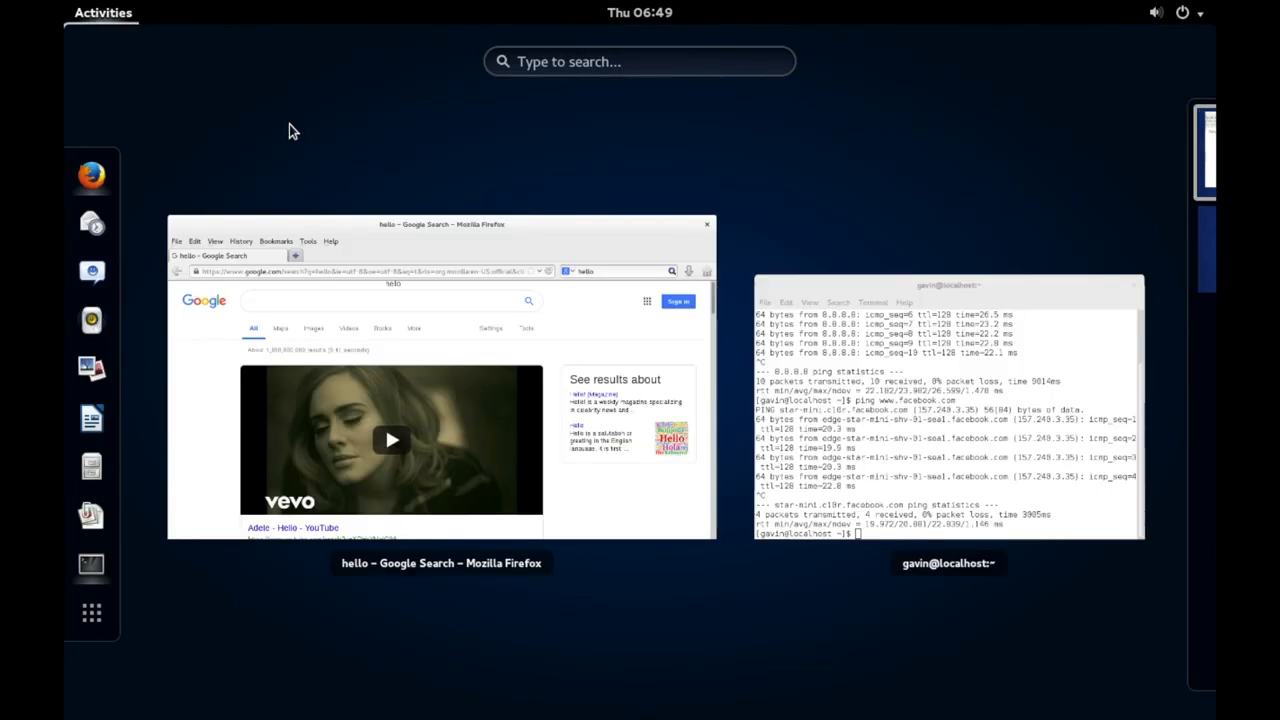
left_click(101, 8)
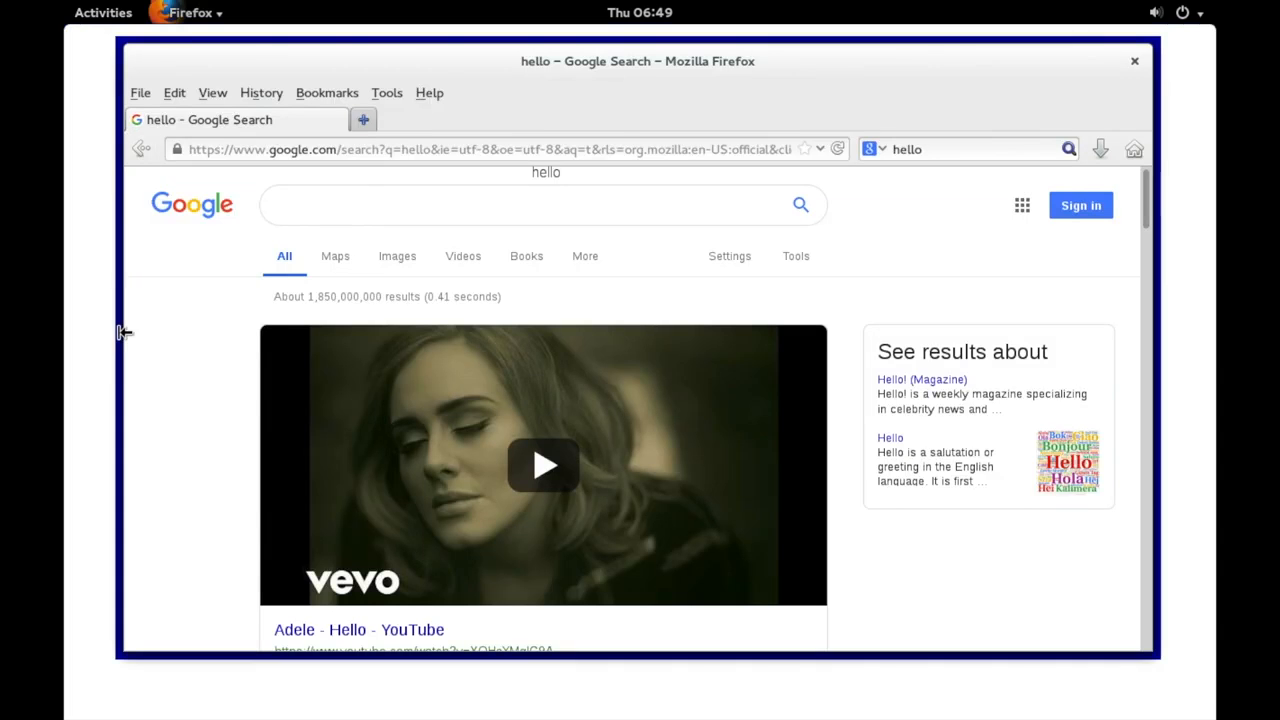
mouse_move(252, 67)
left_mouse_down()
mouse_move(272, 114)
mouse_move(356, 160)
mouse_move(403, 86)
mouse_move(212, 220)
mouse_move(294, 130)
mouse_move(242, 144)
mouse_move(232, 74)
mouse_move(268, 67)
left_mouse_up()
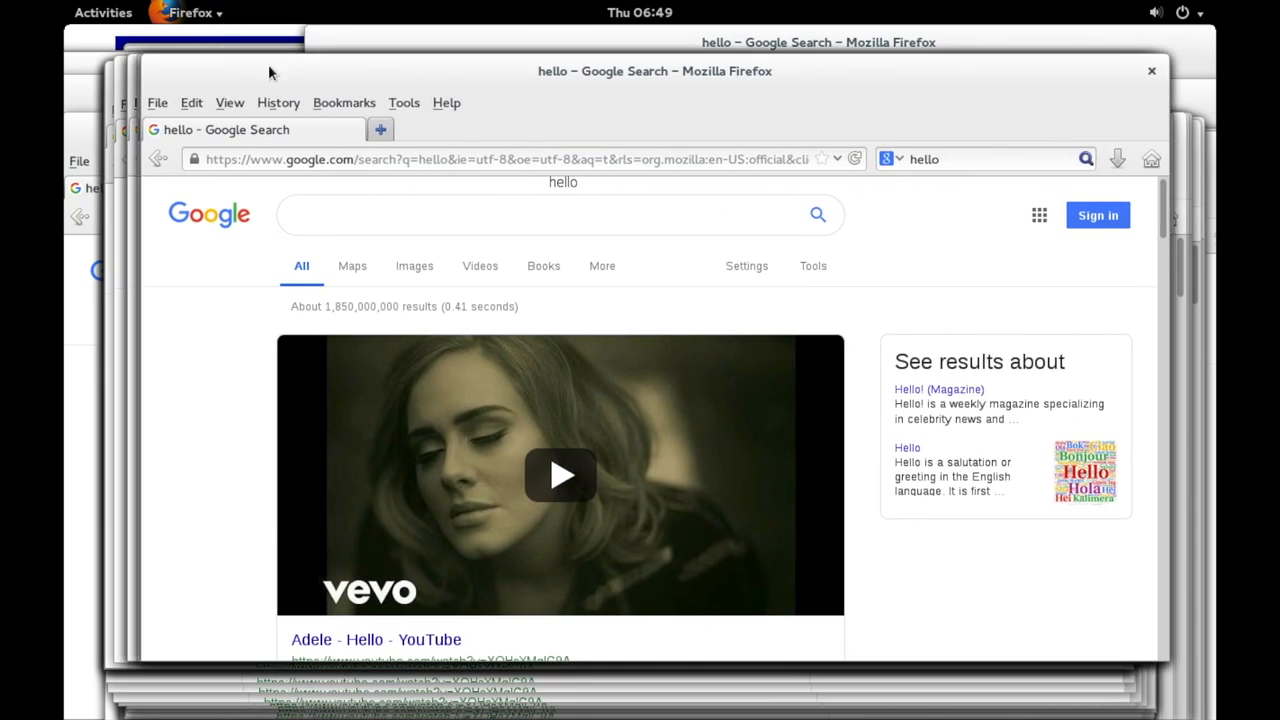
left_click(108, 12)
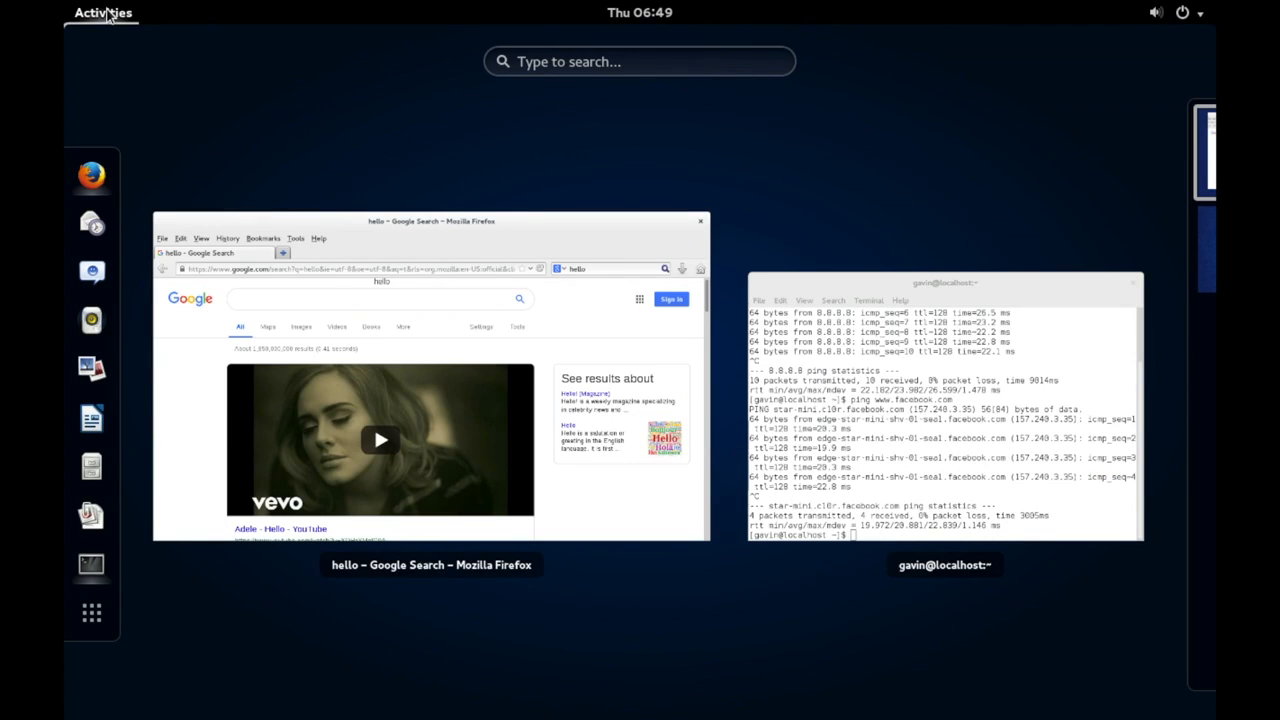
left_click(437, 306)
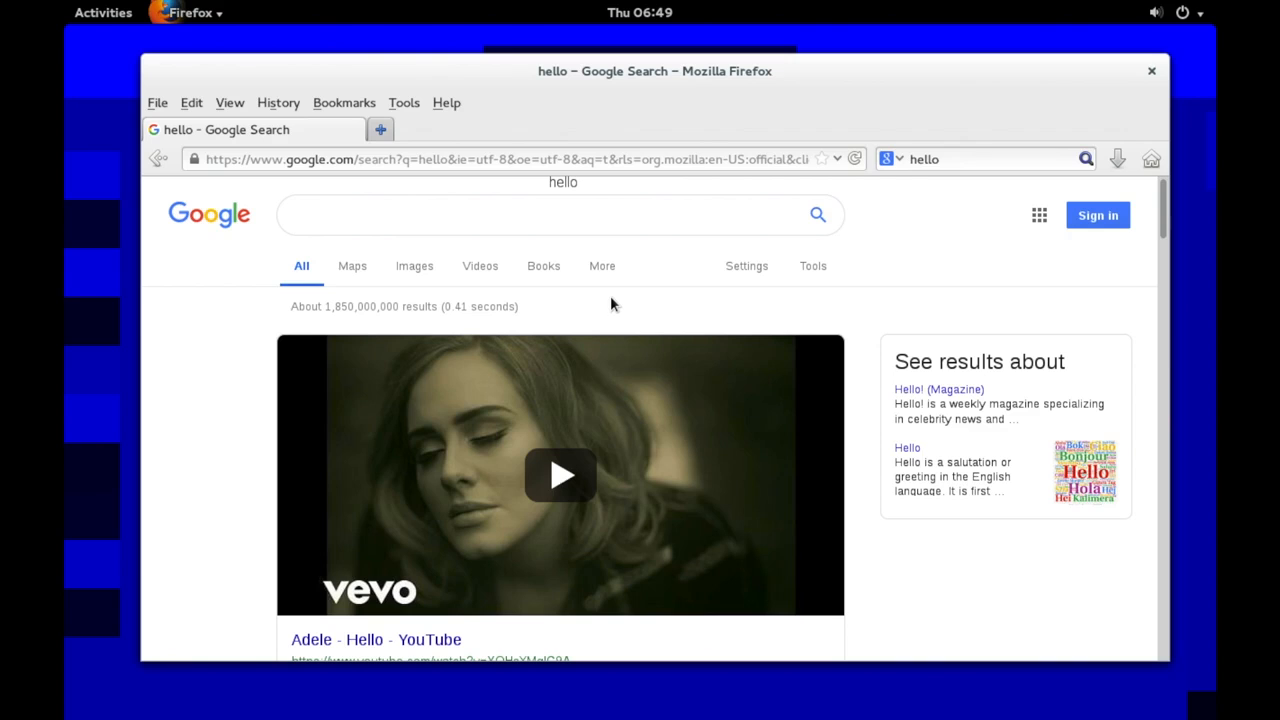
Bring the Terminal's ping results forward, move the window down-left, then switch to the Mac desktop
left_click(83, 14)
left_click(874, 352)
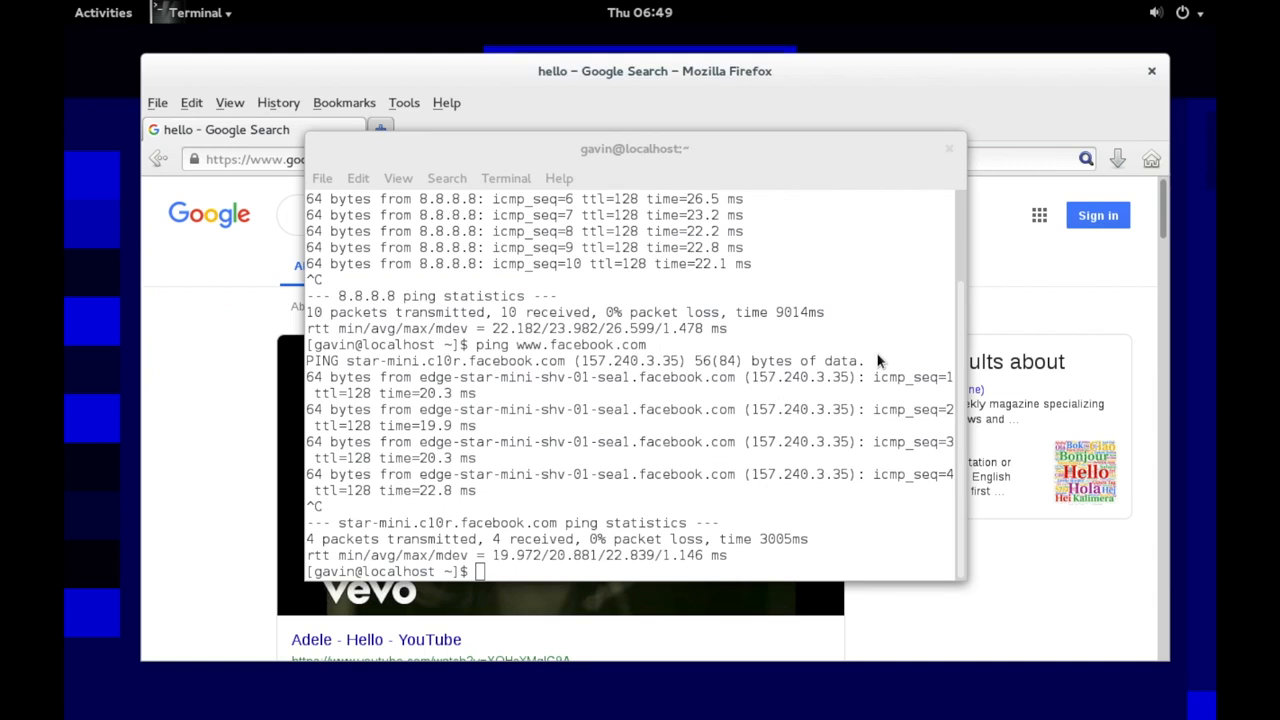
left_click_drag(767, 134, 698, 206)
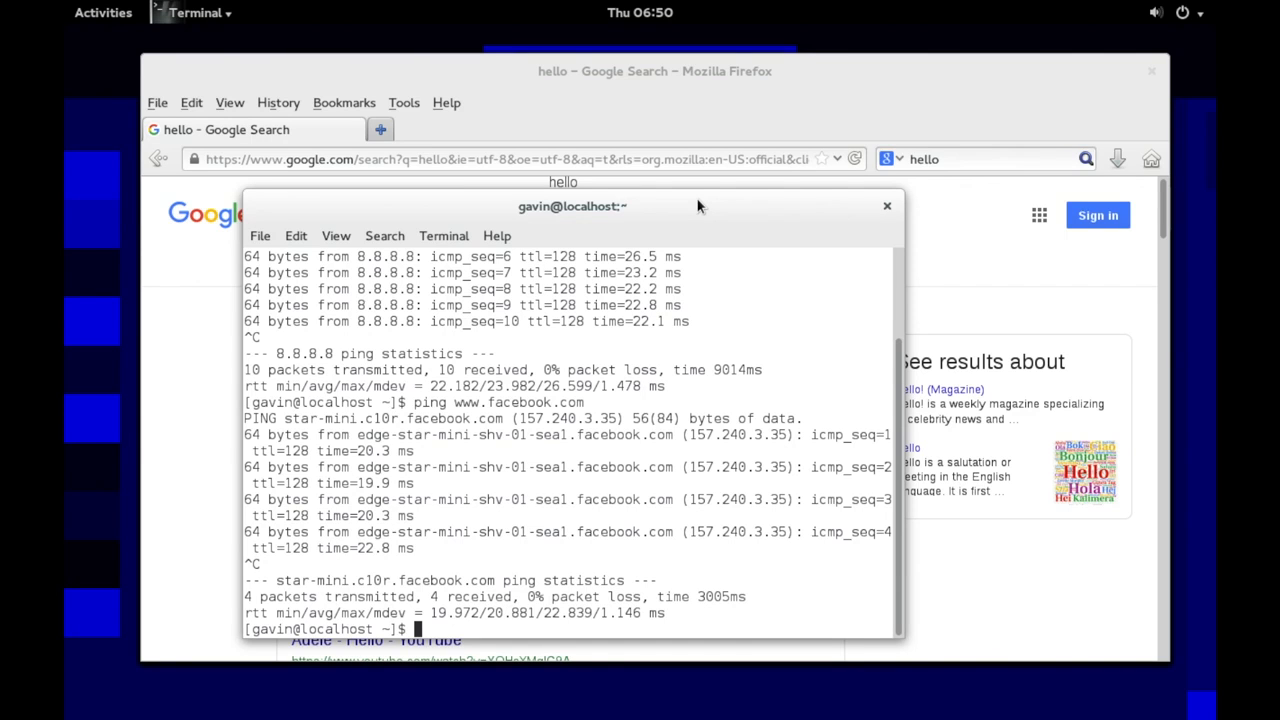
key("ctrl+Left")
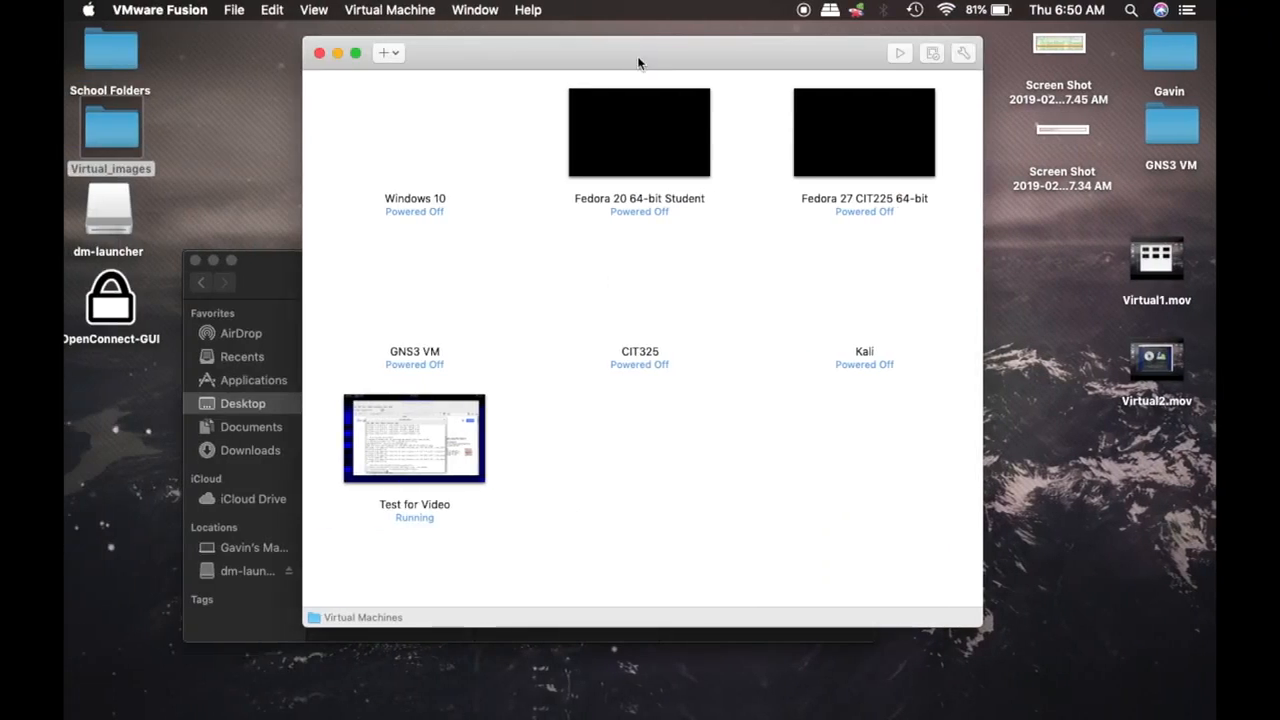